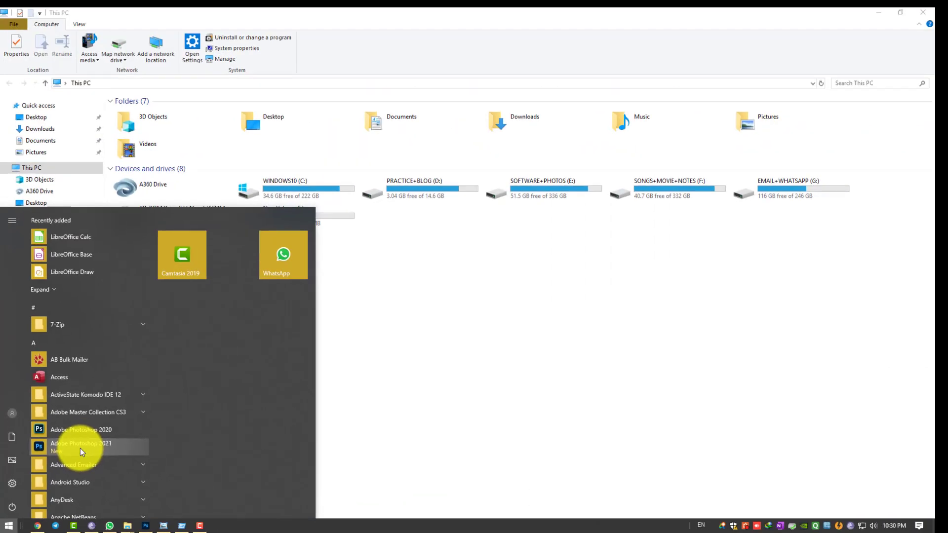
Step: Start Adobe Photoshop 2021 and begin a new document, showing the blank Photo presets
{"action": "left_click", "coordinate": [80, 449]}
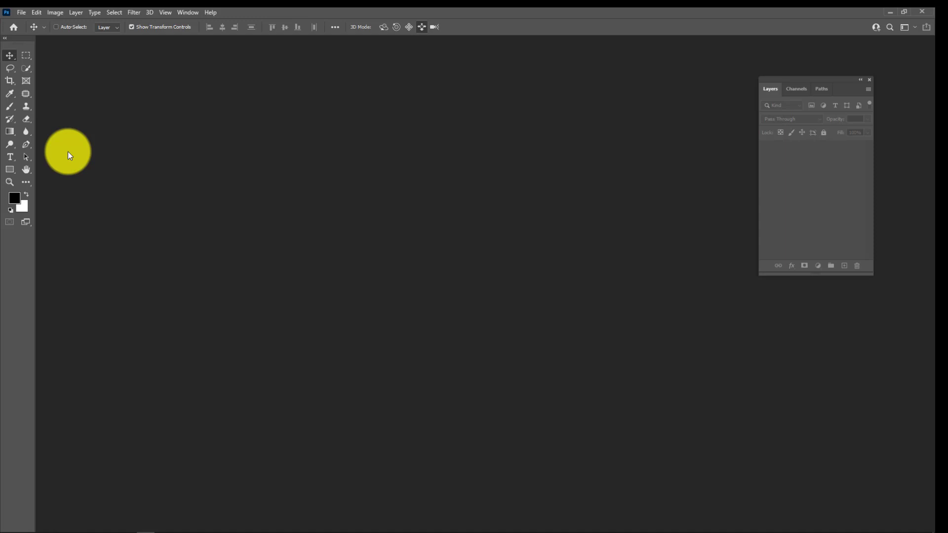
{"action": "left_click", "coordinate": [22, 12]}
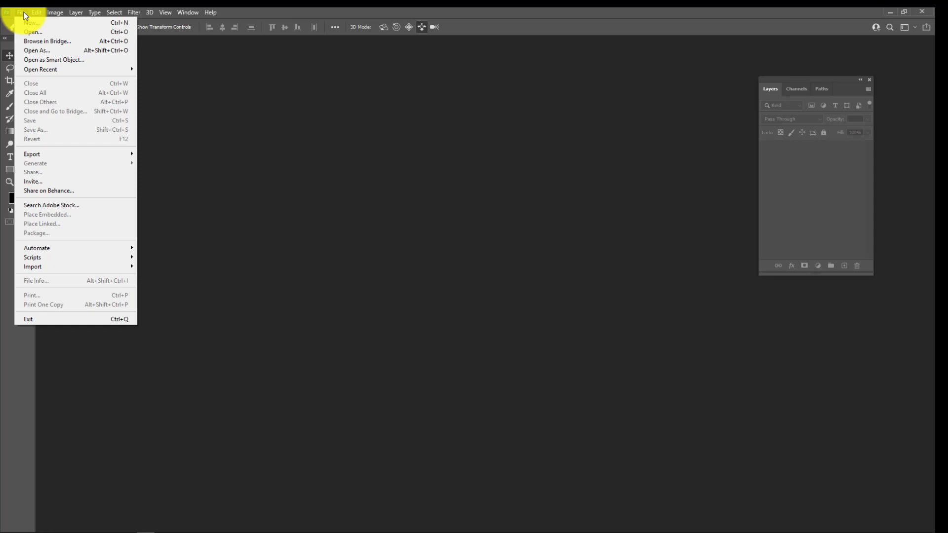
{"action": "left_click", "coordinate": [83, 21]}
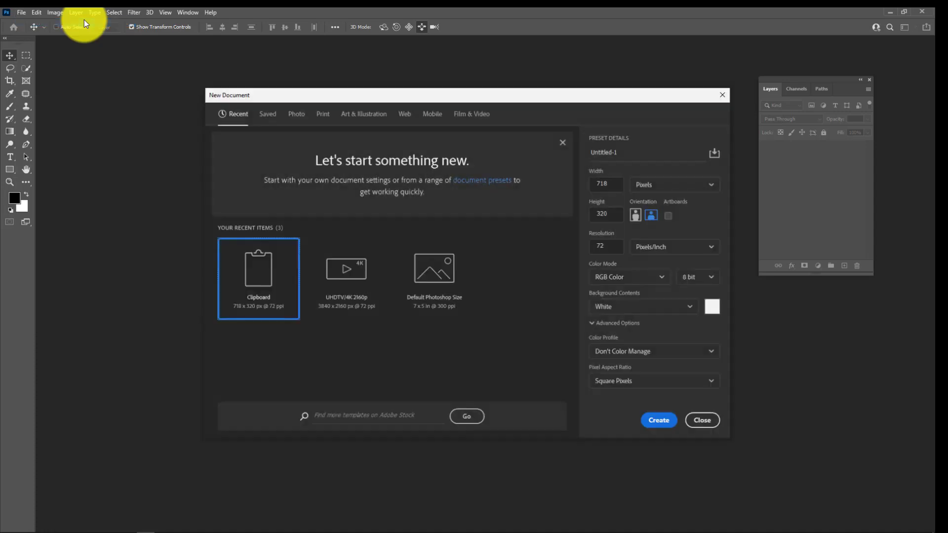
{"action": "left_click_drag", "start_coordinate": [290, 91], "coordinate": [242, 96]}
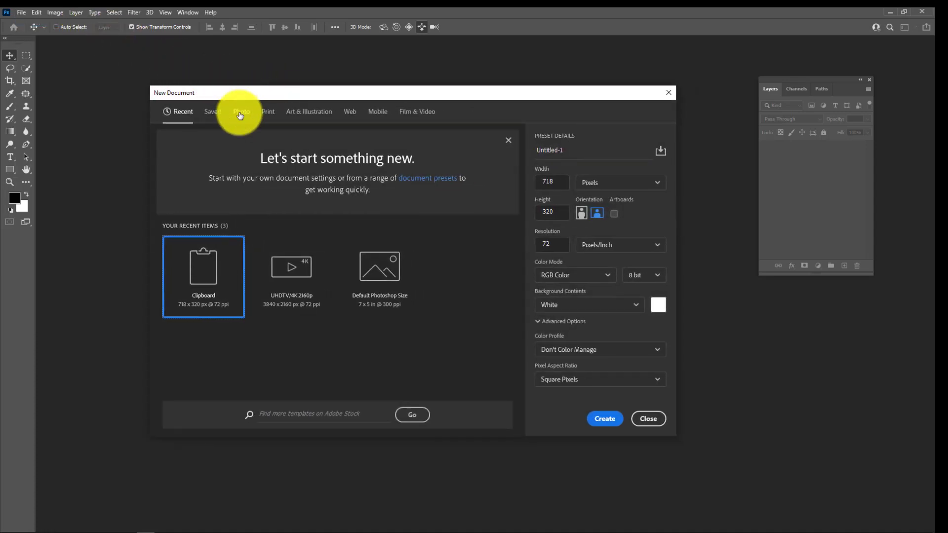
{"action": "left_click", "coordinate": [240, 116]}
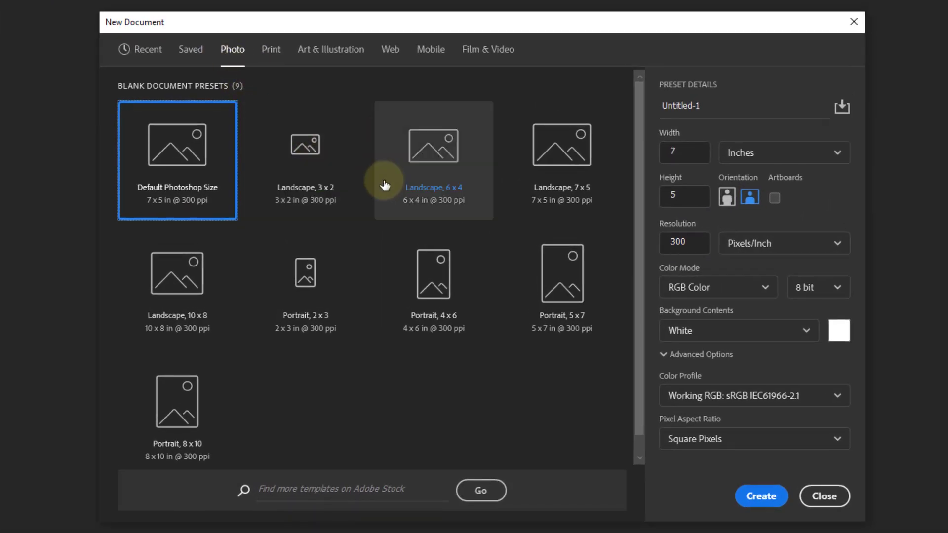
Step: Try the Landscape 3 x 2, 6 x 4 and 7 x 5 photo presets, ending on 7 x 5
{"action": "left_click", "coordinate": [308, 165]}
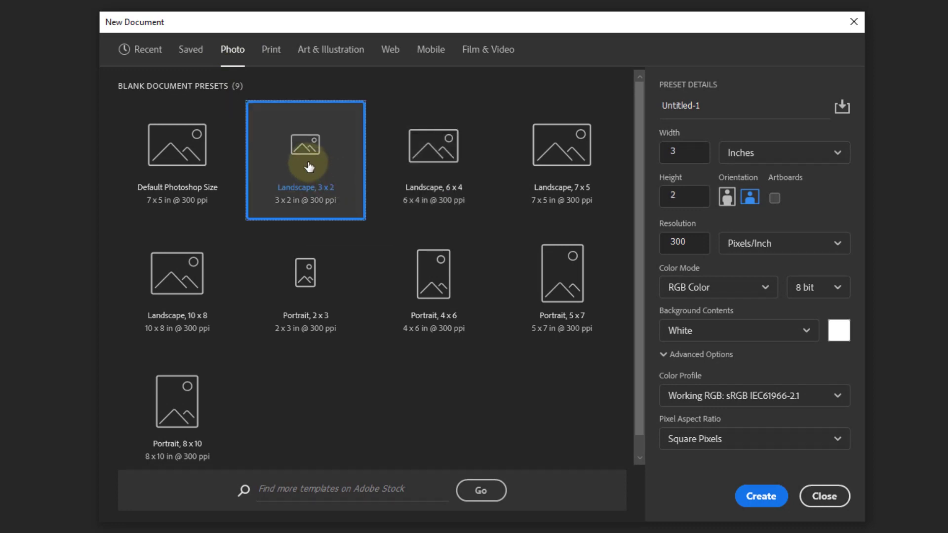
{"action": "left_click", "coordinate": [420, 155]}
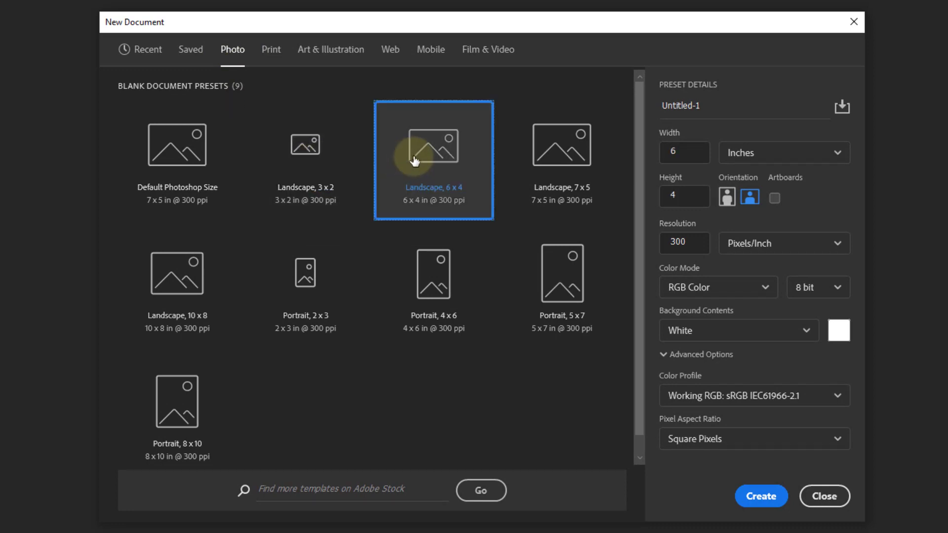
{"action": "left_click", "coordinate": [538, 153]}
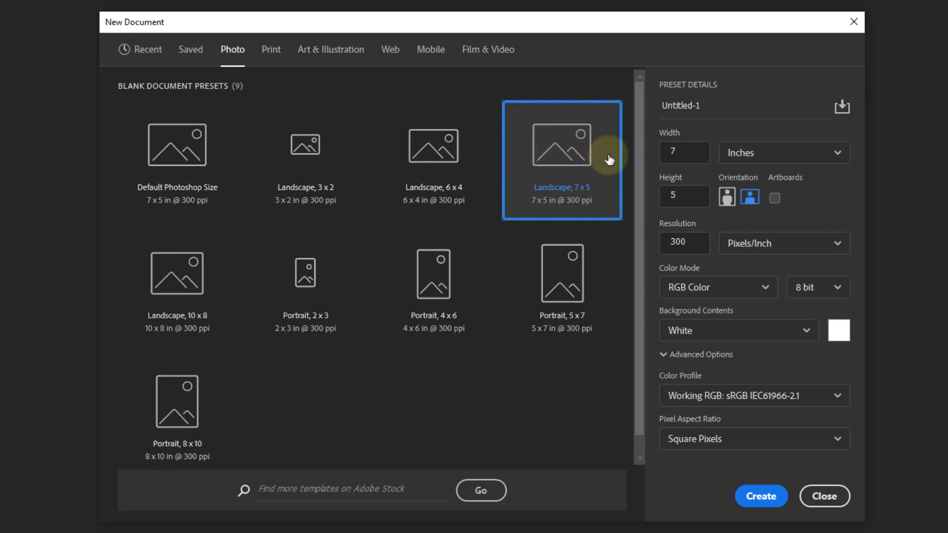
{"action": "scroll", "coordinate": [637, 177], "scroll_direction": "down", "scroll_amount": 2}
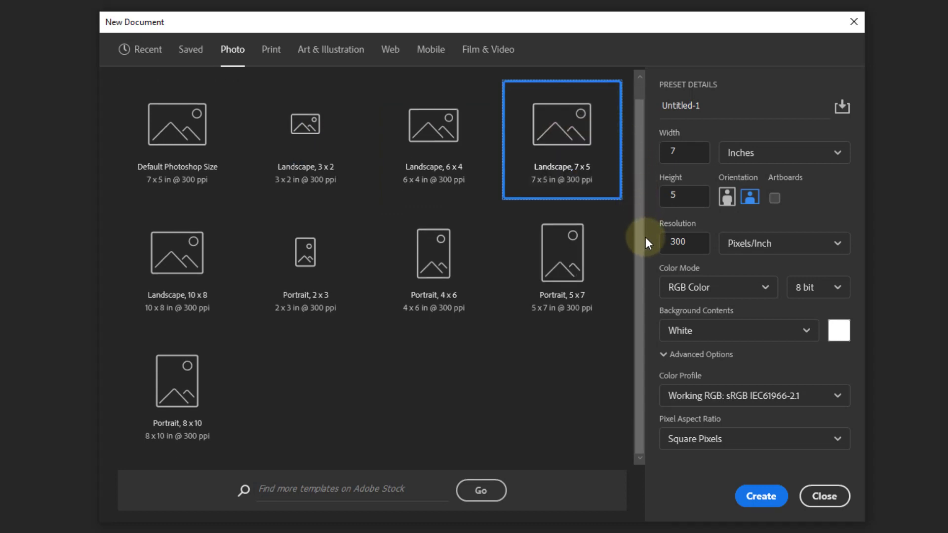
{"action": "scroll", "coordinate": [641, 193], "scroll_direction": "up", "scroll_amount": 2}
Step: Set the new document's width to 8 inches and its height to 10 inches
{"action": "double_click", "coordinate": [677, 152]}
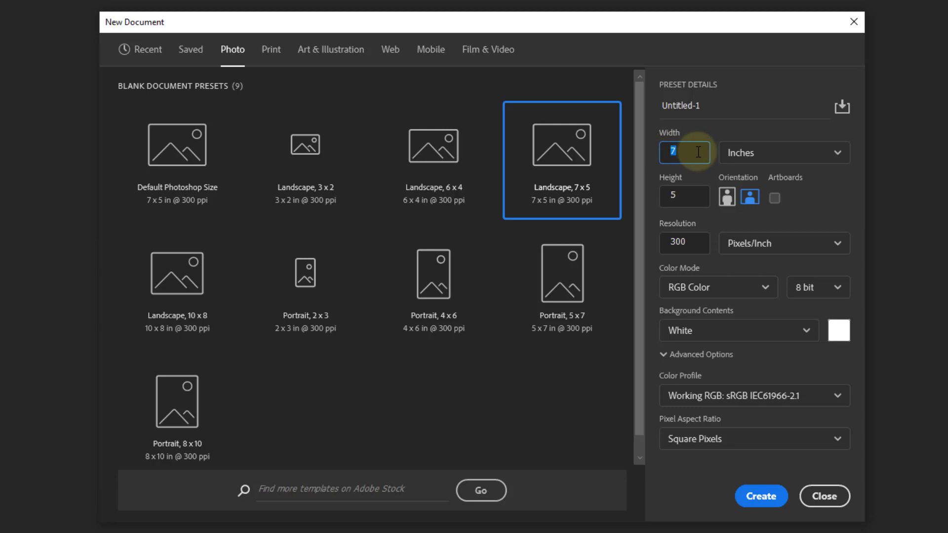
{"action": "type", "text": "8"}
{"action": "double_click", "coordinate": [680, 197]}
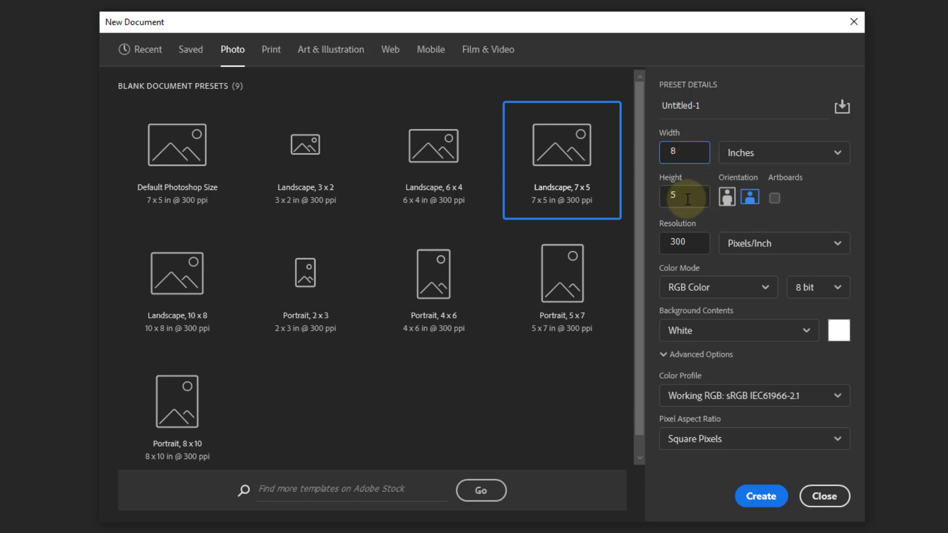
{"action": "type", "text": "10"}
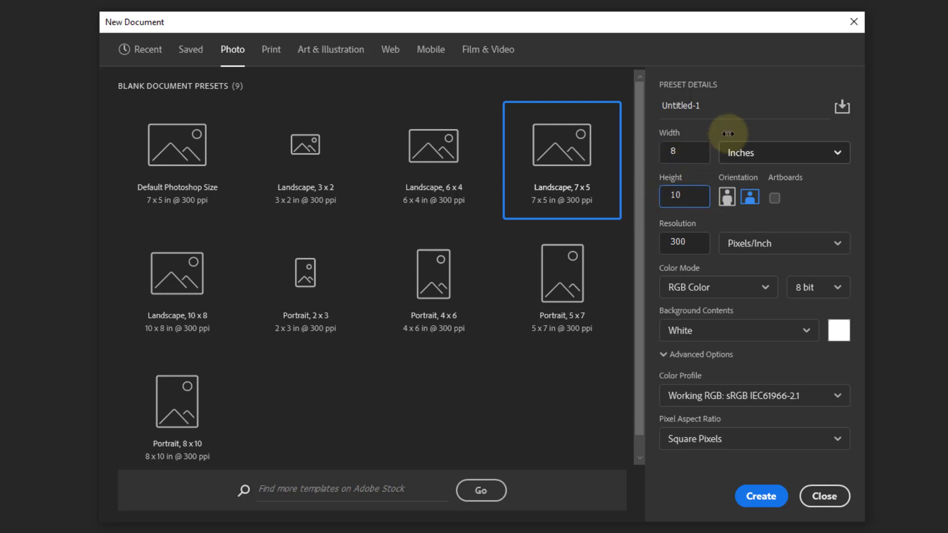
{"action": "left_click", "coordinate": [827, 217]}
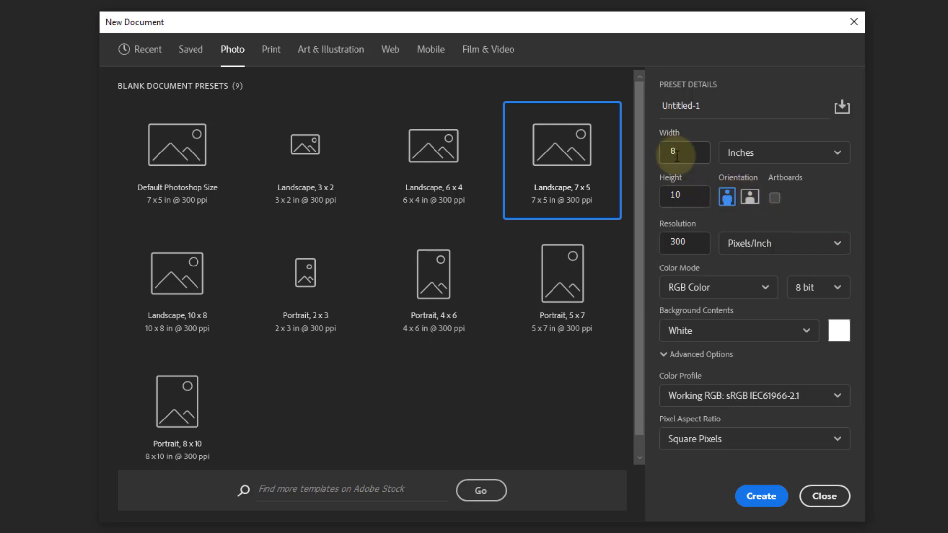
Step: Switch the document orientation back and forth between portrait and landscape, ending on landscape
{"action": "left_click", "coordinate": [750, 197]}
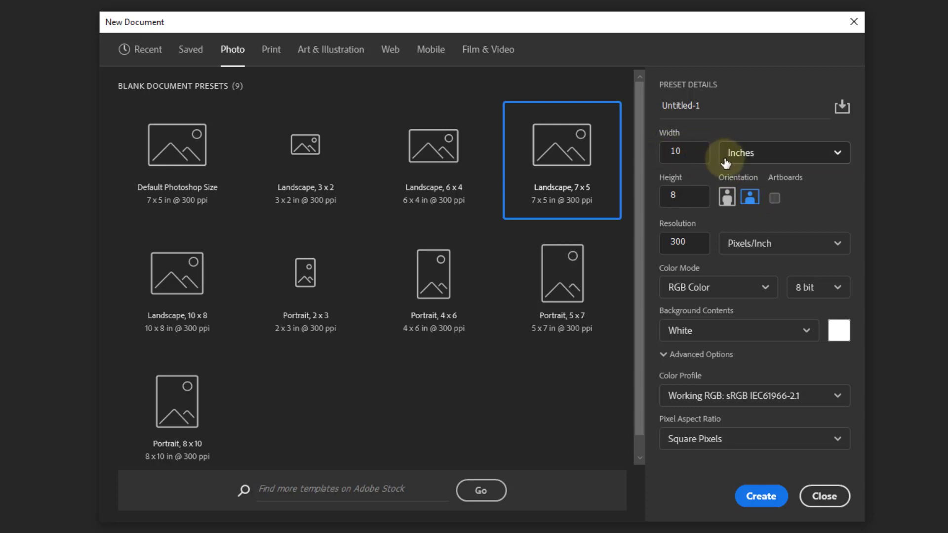
{"action": "left_click", "coordinate": [726, 197]}
{"action": "left_click", "coordinate": [750, 197]}
{"action": "left_click", "coordinate": [726, 196]}
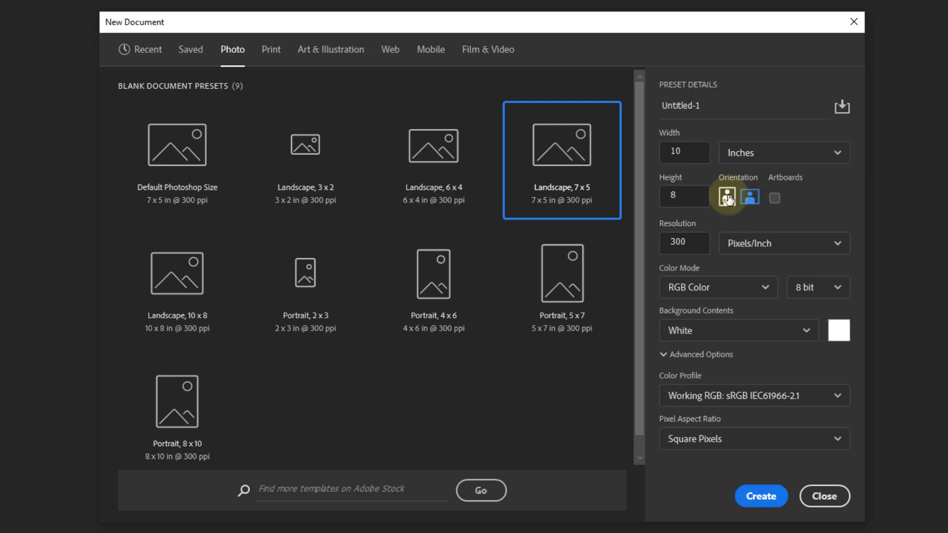
{"action": "left_click", "coordinate": [749, 197]}
{"action": "left_click", "coordinate": [727, 196]}
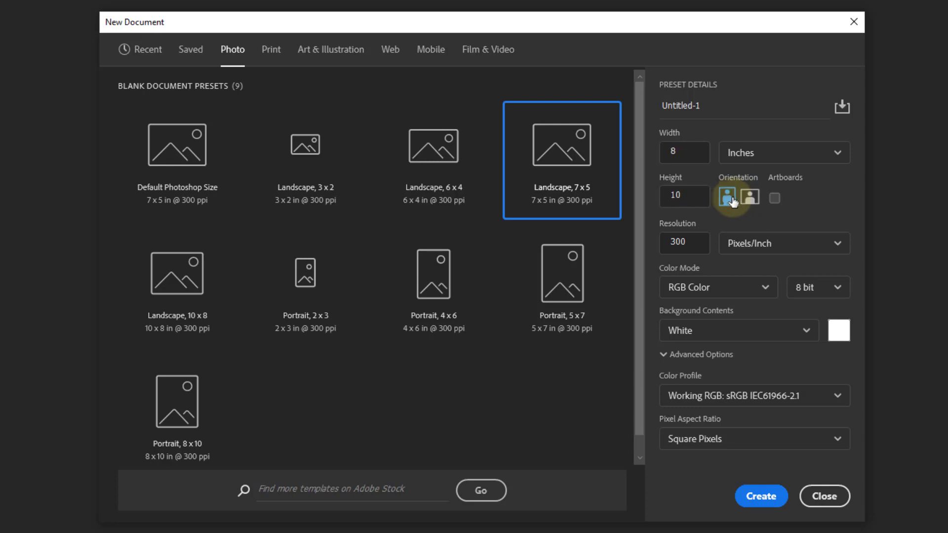
{"action": "left_click", "coordinate": [750, 197]}
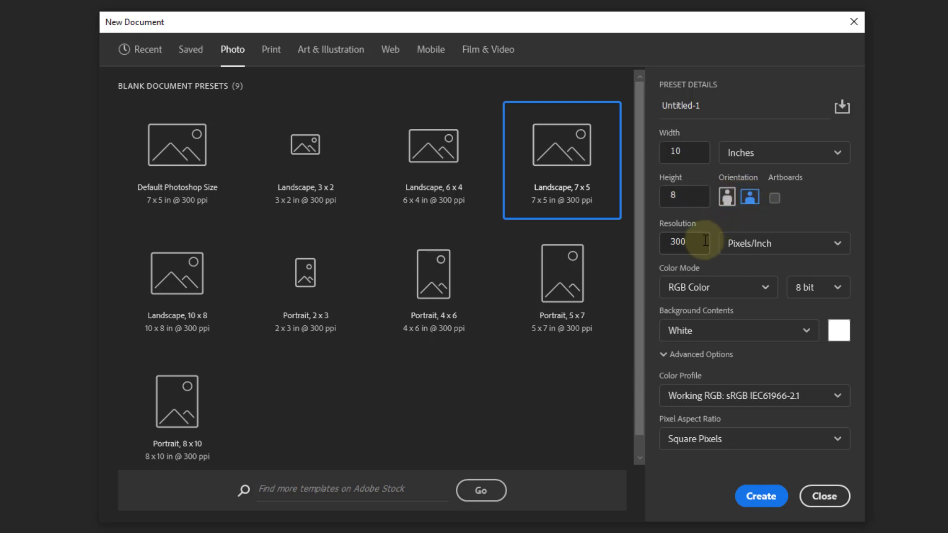
Step: Choose RGB Color as the color mode and White as the background contents for the photo document
{"action": "left_click", "coordinate": [705, 240]}
{"action": "left_click", "coordinate": [705, 241]}
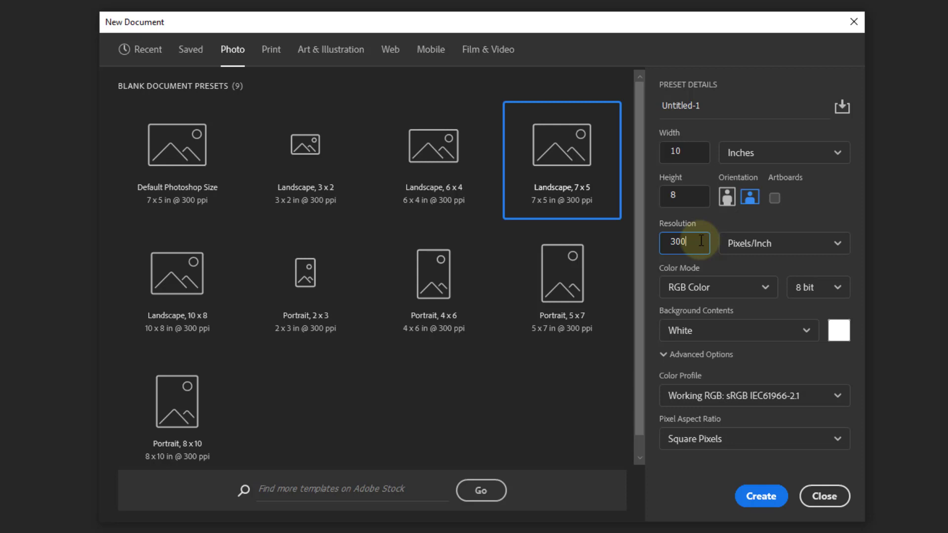
{"action": "left_click", "coordinate": [709, 288]}
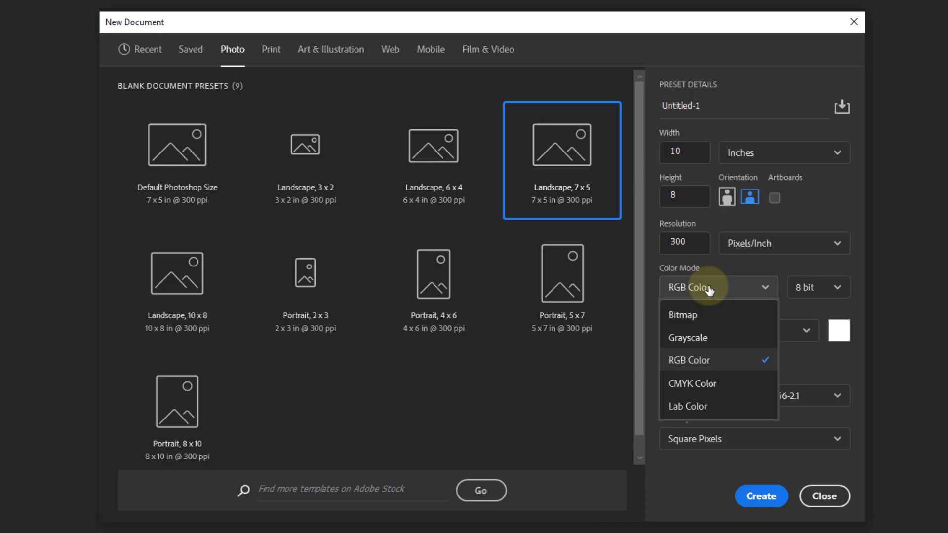
{"action": "left_click", "coordinate": [693, 365]}
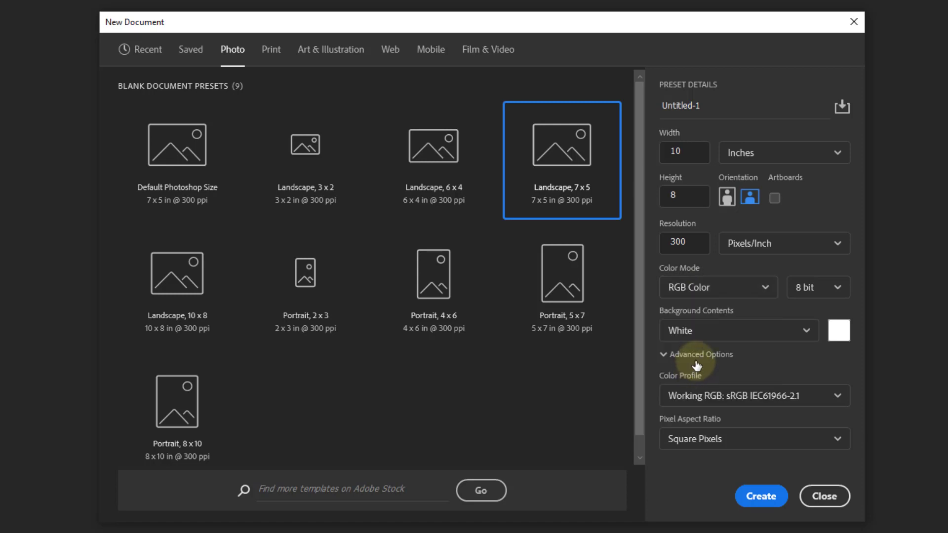
{"action": "left_click", "coordinate": [721, 336]}
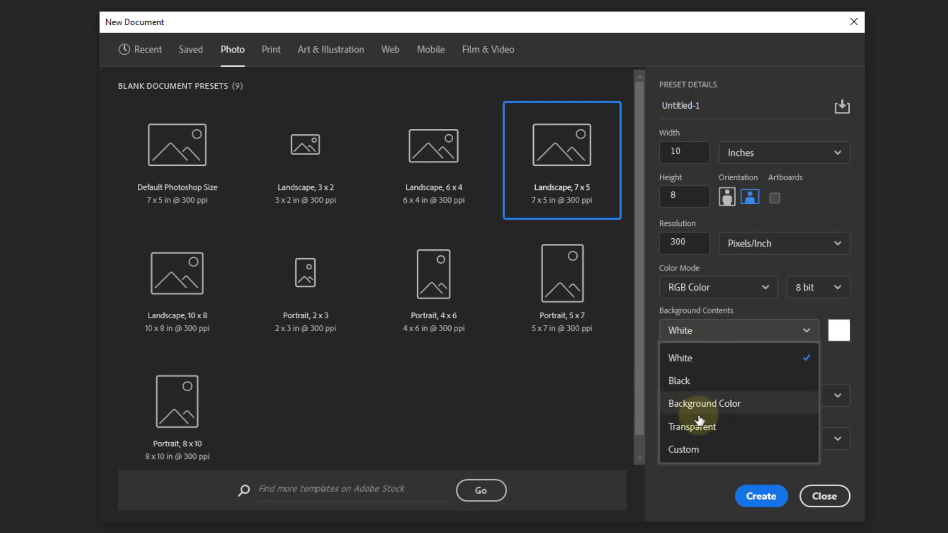
{"action": "left_click", "coordinate": [702, 362]}
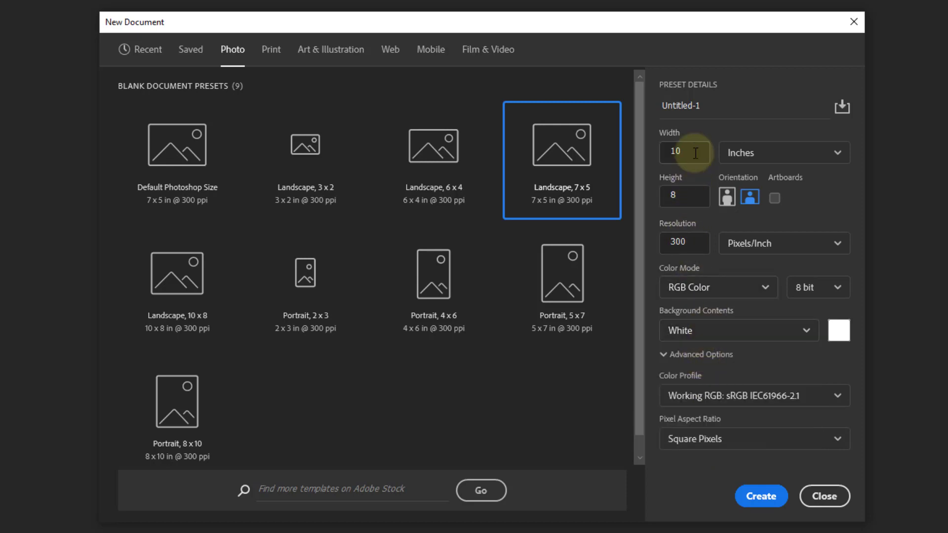
Step: Choose Inches as the size unit, then try portrait and return to landscape orientation
{"action": "left_click", "coordinate": [760, 154]}
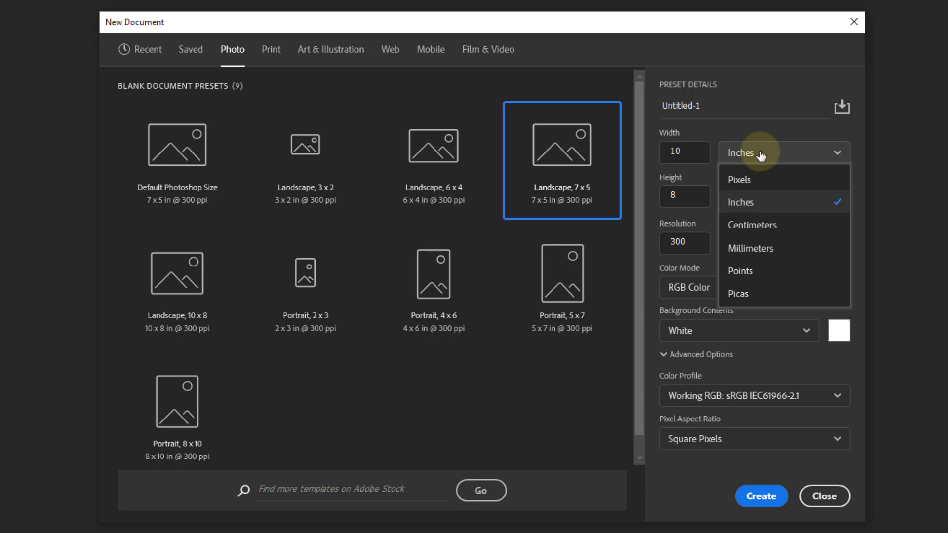
{"action": "left_click", "coordinate": [750, 203]}
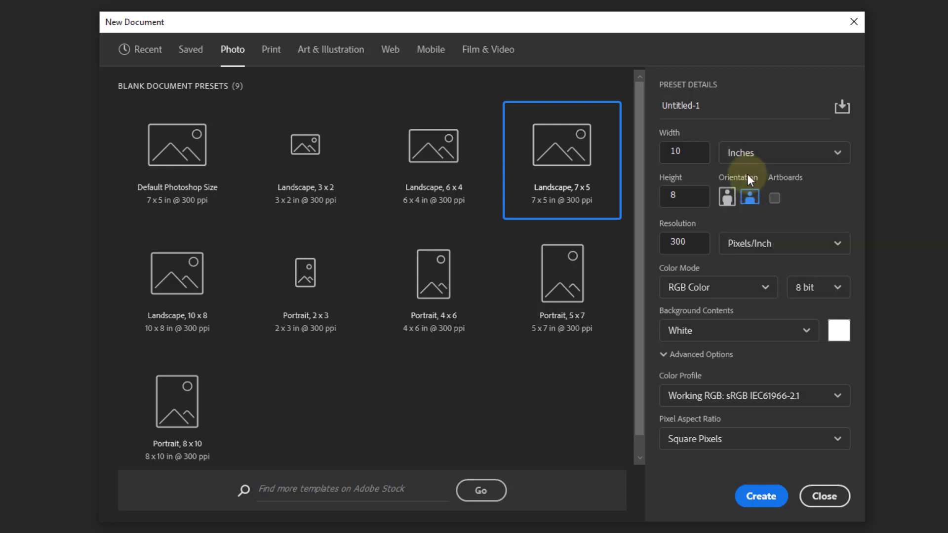
{"action": "left_click", "coordinate": [730, 197]}
{"action": "left_click", "coordinate": [750, 198]}
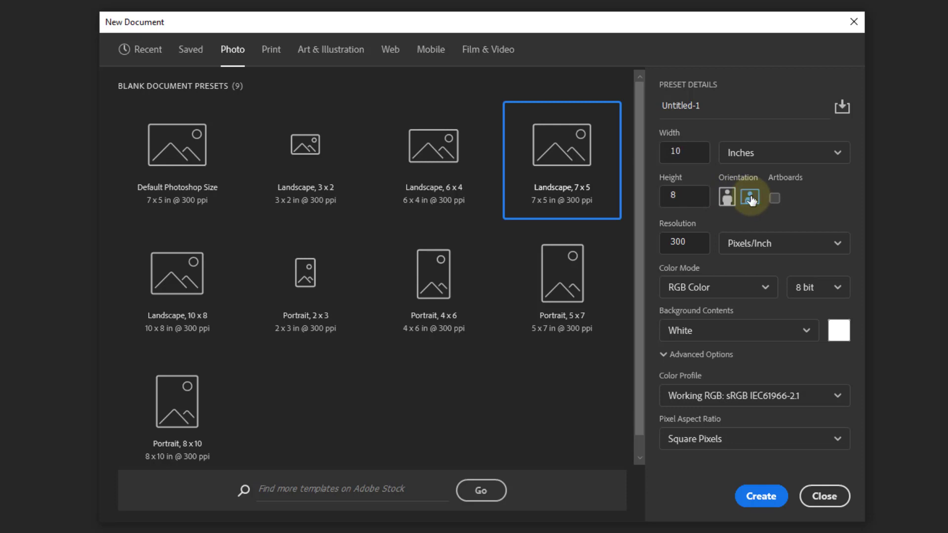
Step: Look through the blank Print presets, from Letter and A4 down to the envelope sizes
{"action": "left_click", "coordinate": [268, 50]}
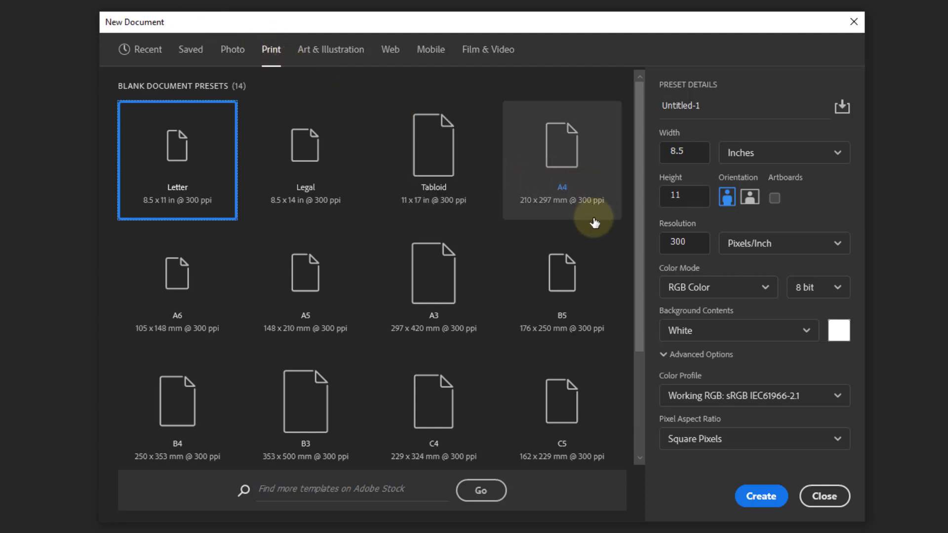
{"action": "scroll", "coordinate": [607, 247], "scroll_direction": "down", "scroll_amount": 3}
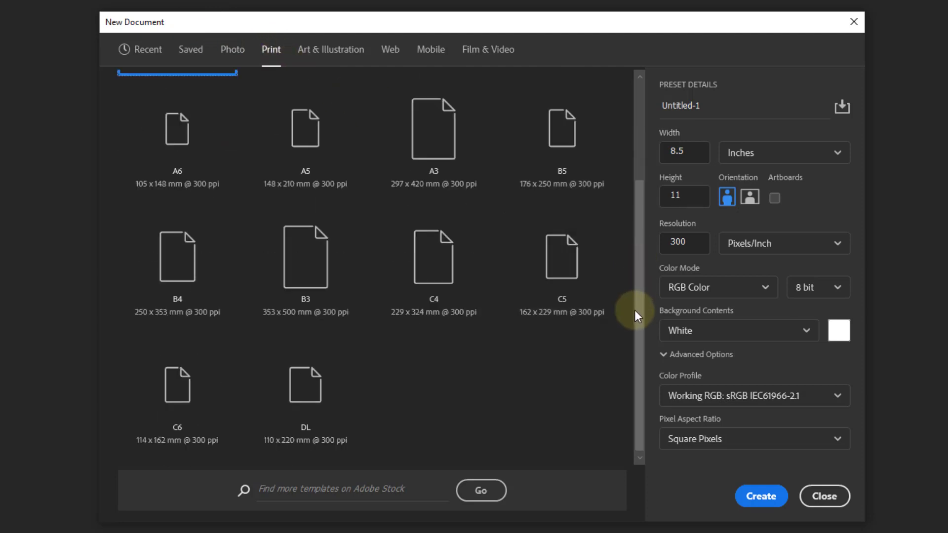
{"action": "scroll", "coordinate": [640, 297], "scroll_direction": "up", "scroll_amount": 2}
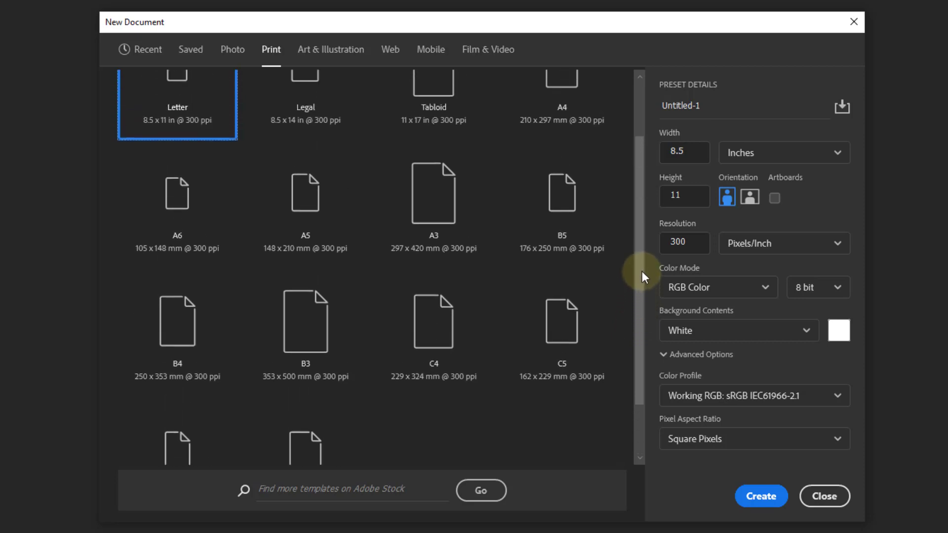
{"action": "left_click_drag", "start_coordinate": [642, 271], "coordinate": [629, 207]}
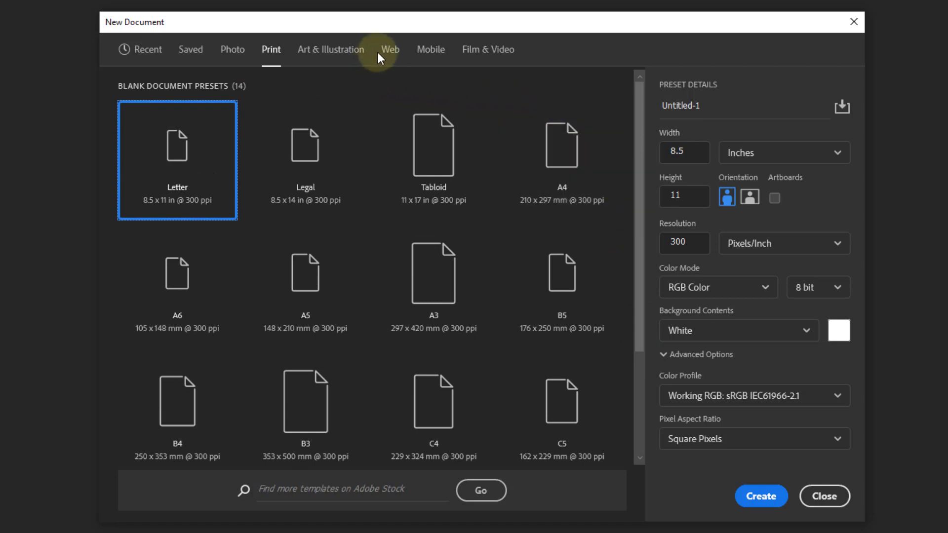
Step: View the blank Web presets and check the measurement units available for the document's width
{"action": "left_click", "coordinate": [390, 51]}
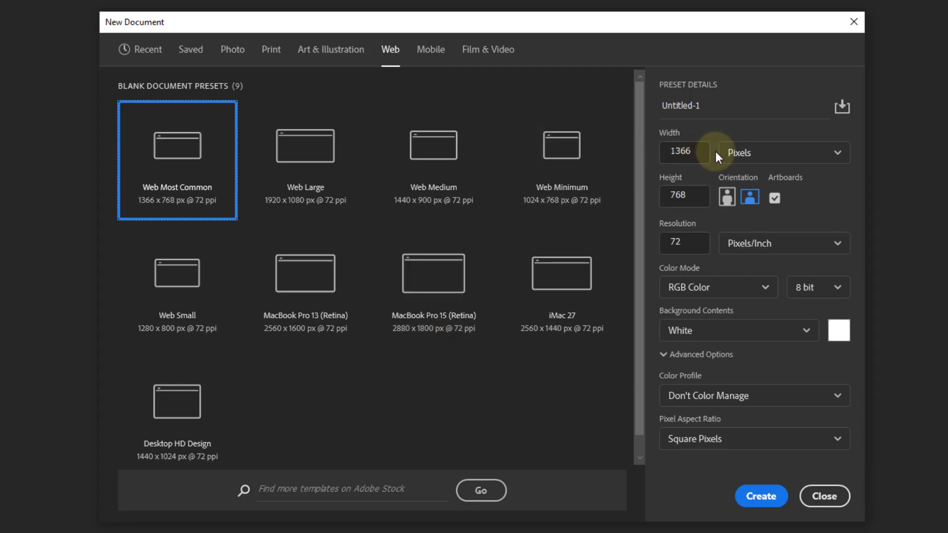
{"action": "left_click", "coordinate": [784, 159]}
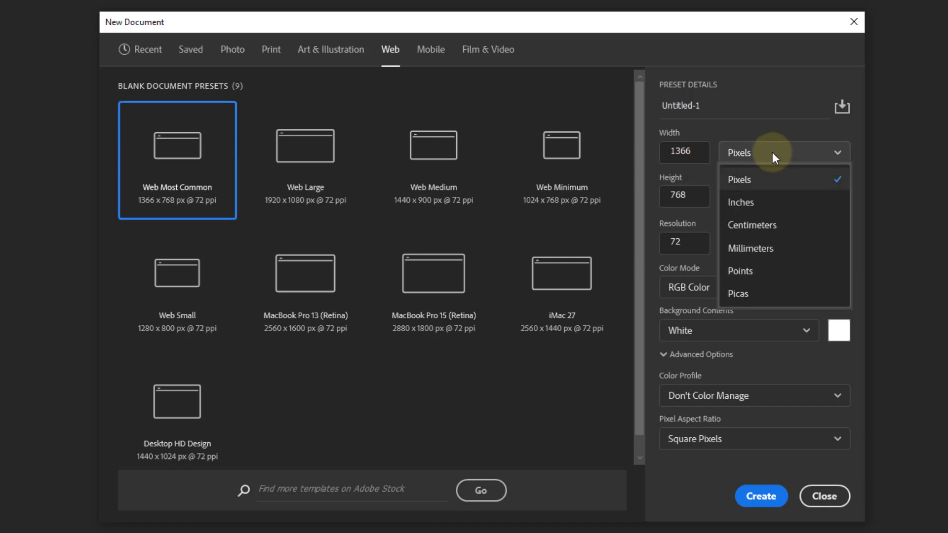
{"action": "left_click", "coordinate": [771, 152]}
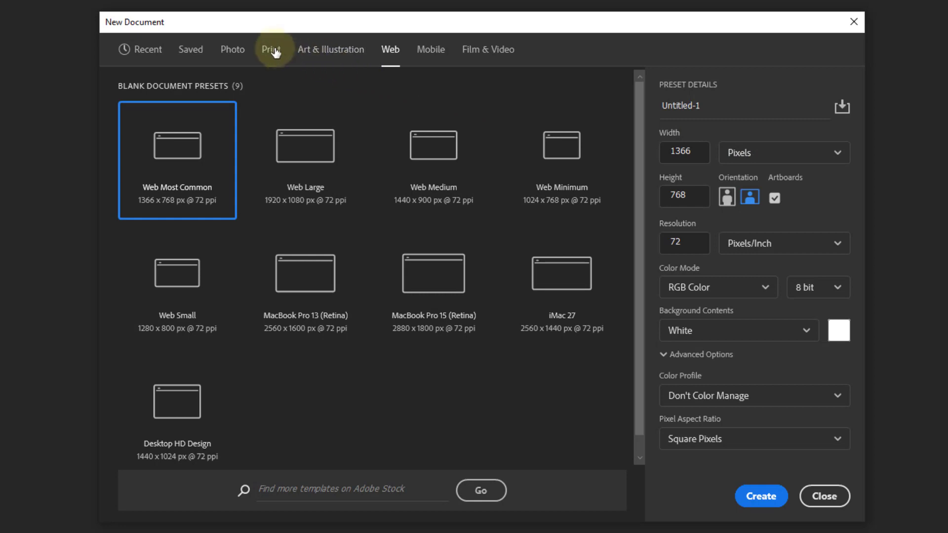
Step: Compare the default document settings of the Photo, Print and Web presets, ending on Web
{"action": "left_click", "coordinate": [234, 50]}
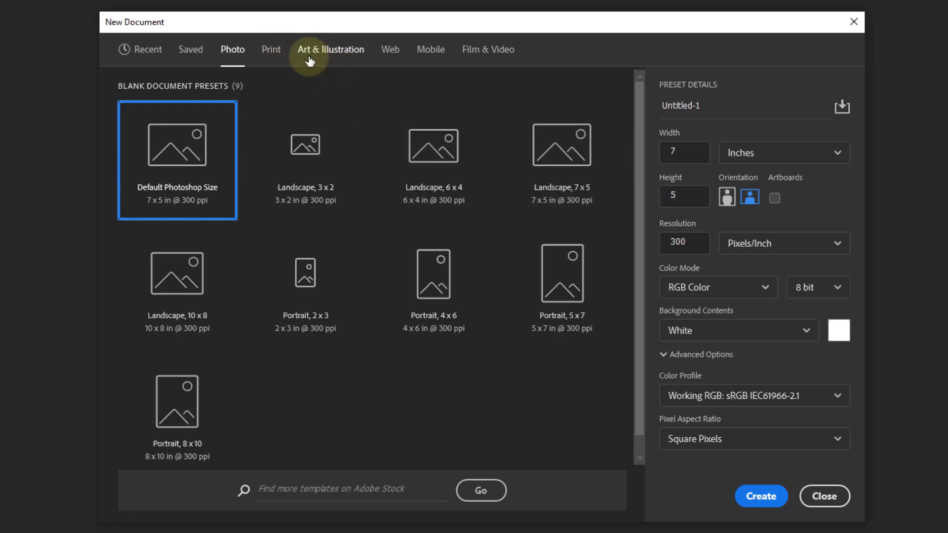
{"action": "left_click", "coordinate": [266, 51]}
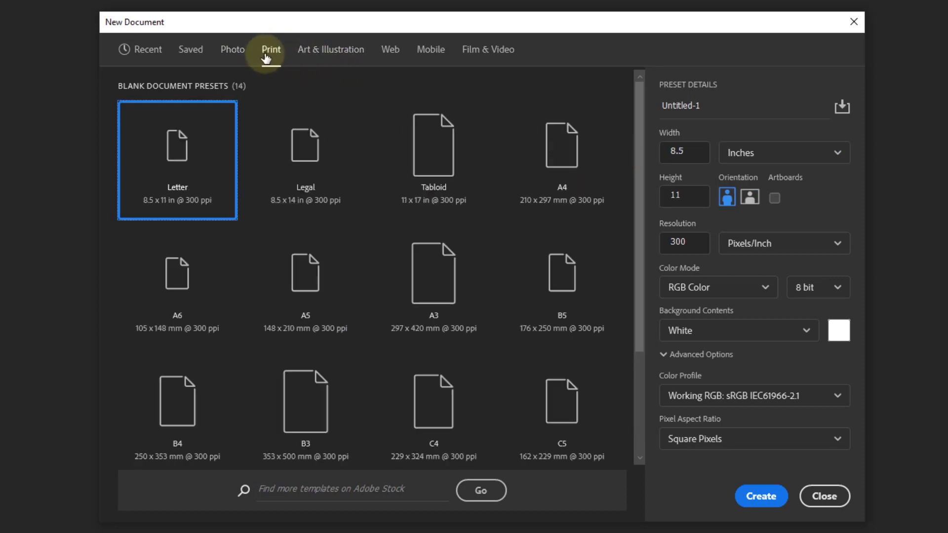
{"action": "left_click", "coordinate": [389, 49]}
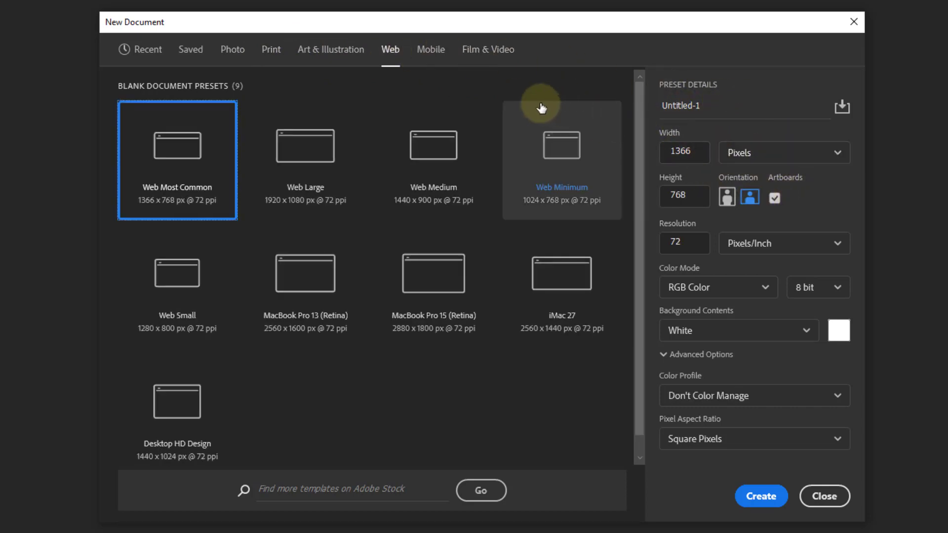
Step: Look through the blank document presets for Mobile and Film & Video, and check the Saved presets
{"action": "left_click", "coordinate": [697, 247]}
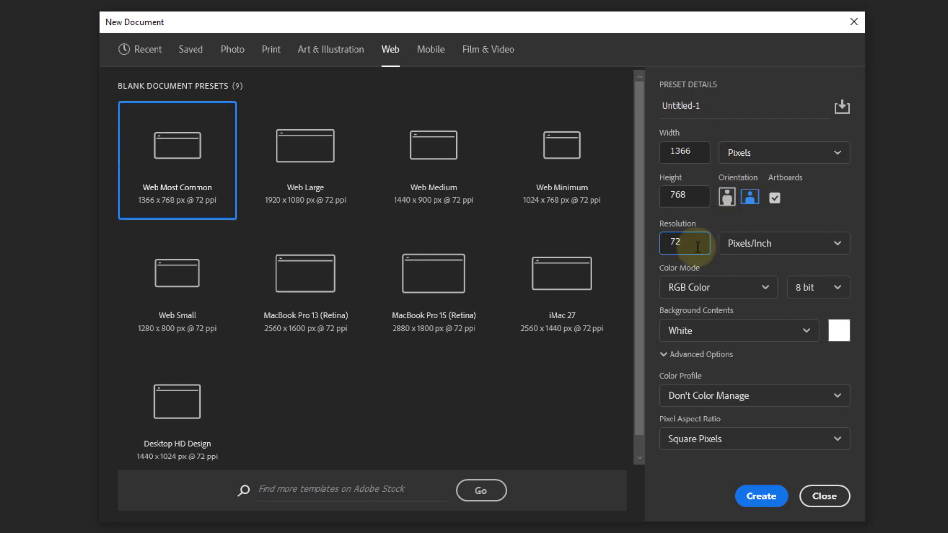
{"action": "left_click", "coordinate": [430, 47]}
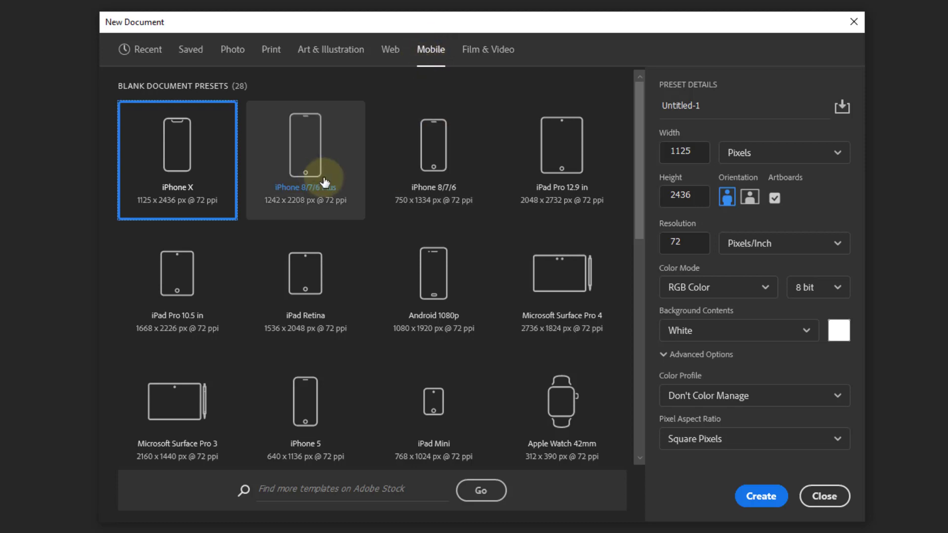
{"action": "scroll", "coordinate": [592, 276], "scroll_direction": "down", "scroll_amount": 2}
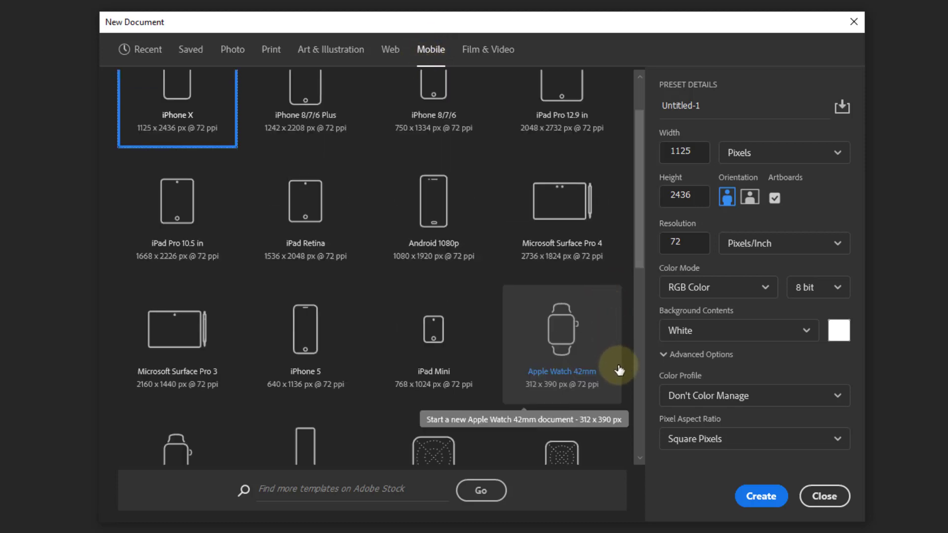
{"action": "scroll", "coordinate": [618, 369], "scroll_direction": "up", "scroll_amount": 2}
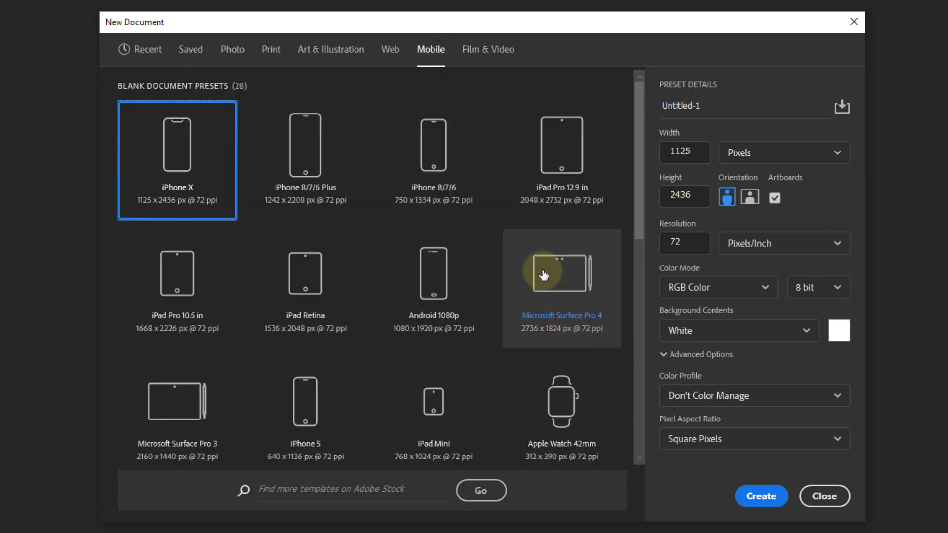
{"action": "left_click", "coordinate": [482, 53]}
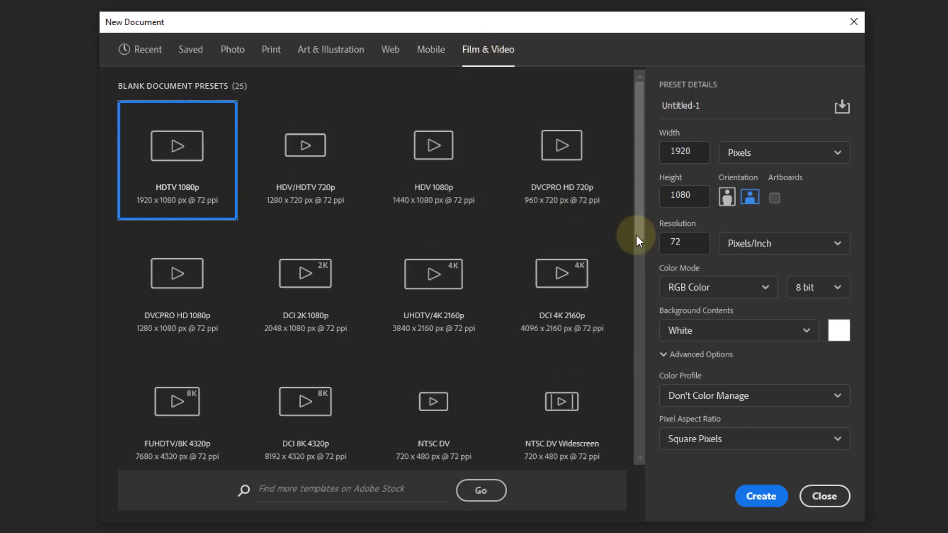
{"action": "left_click_drag", "start_coordinate": [638, 226], "coordinate": [640, 192]}
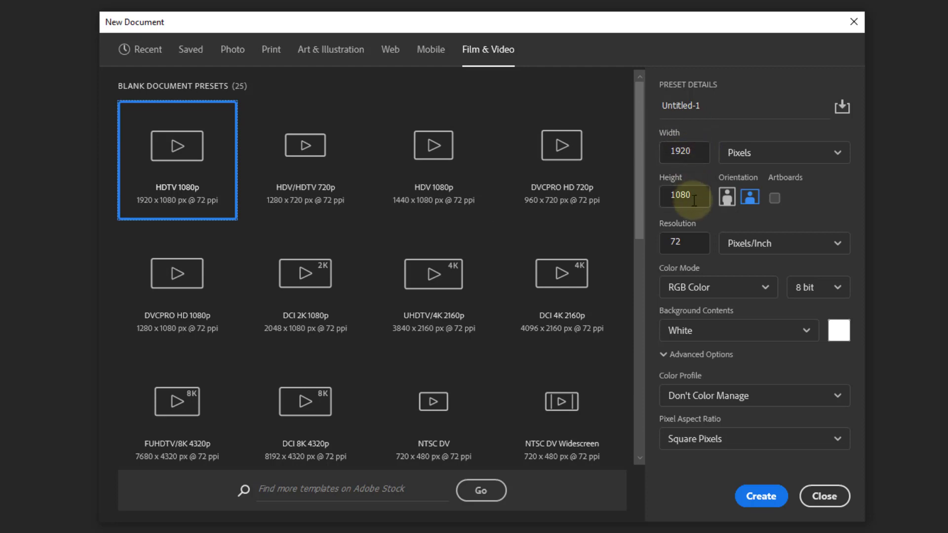
{"action": "left_click", "coordinate": [230, 51]}
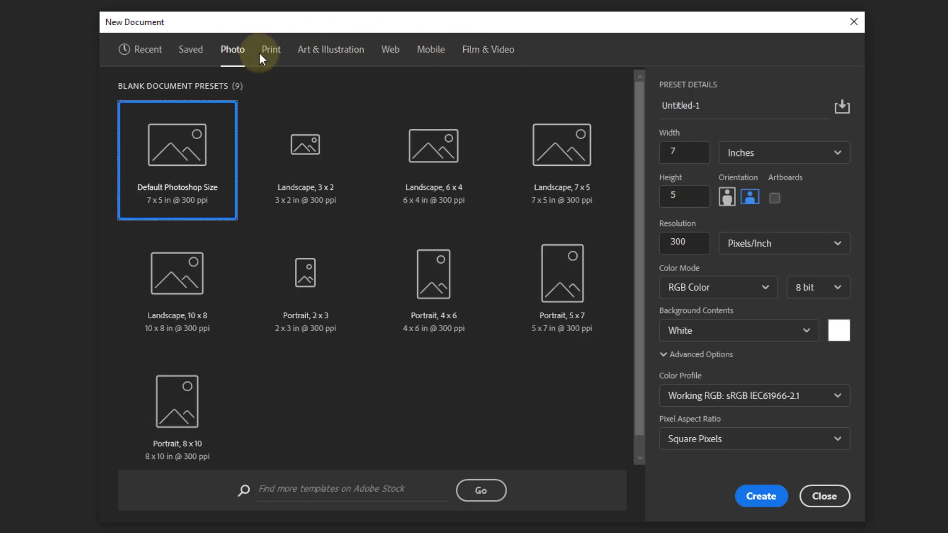
{"action": "left_click", "coordinate": [200, 53]}
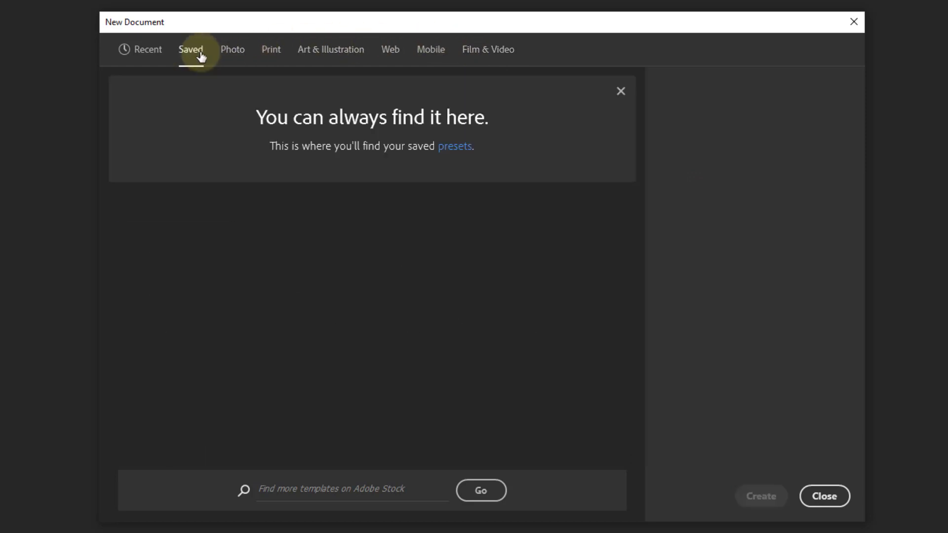
Step: Create a new document from the Photo preset Landscape, 10 x 8
{"action": "left_click", "coordinate": [236, 55]}
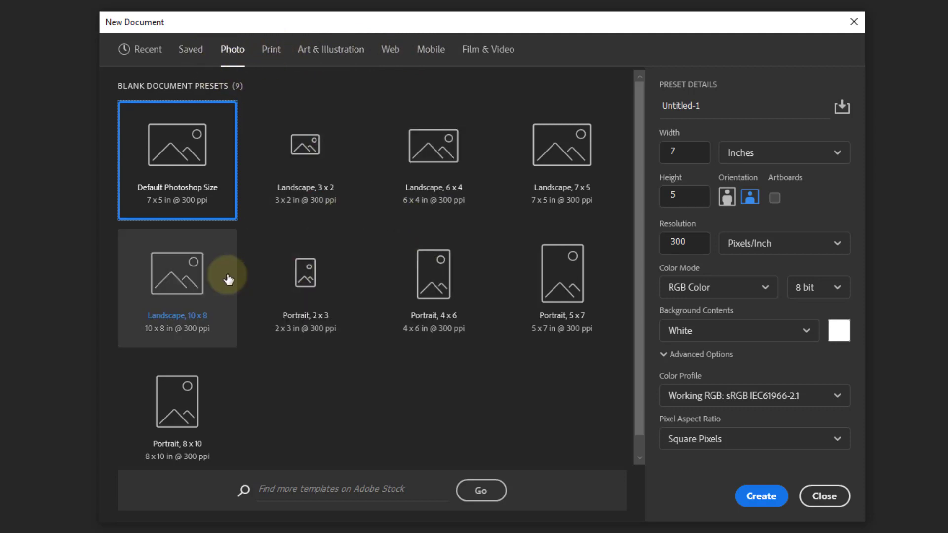
{"action": "left_click", "coordinate": [196, 276]}
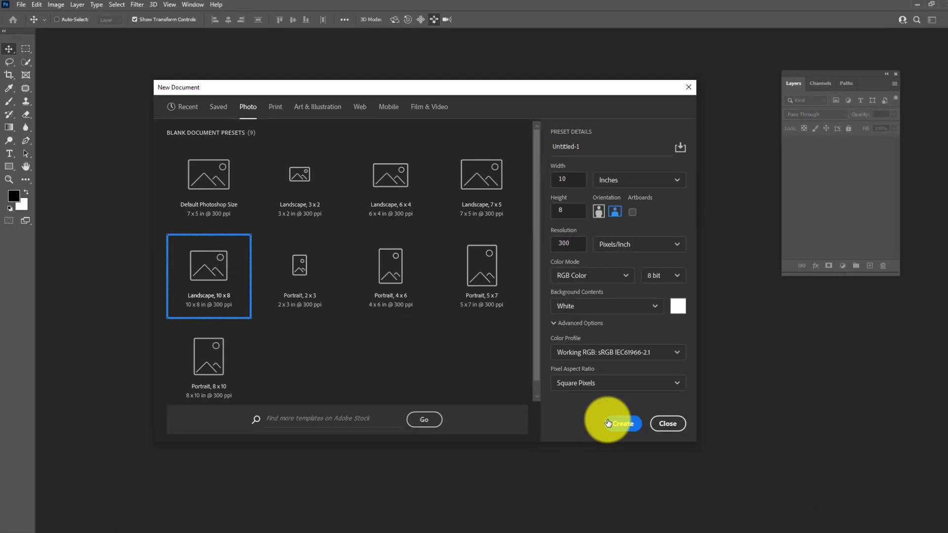
{"action": "left_click", "coordinate": [626, 422]}
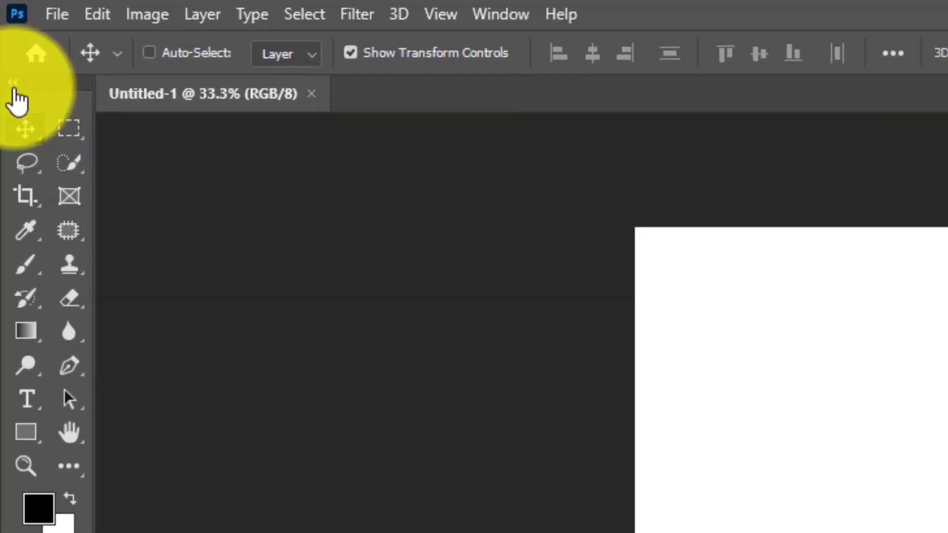
Step: Collapse the toolbar to a single column and return it to two columns
{"action": "left_click", "coordinate": [13, 83]}
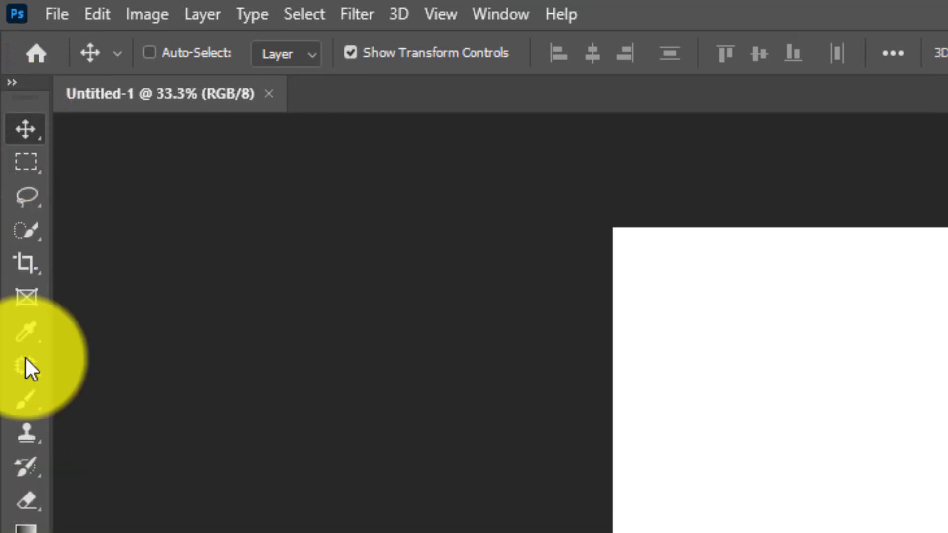
{"action": "left_click", "coordinate": [13, 83]}
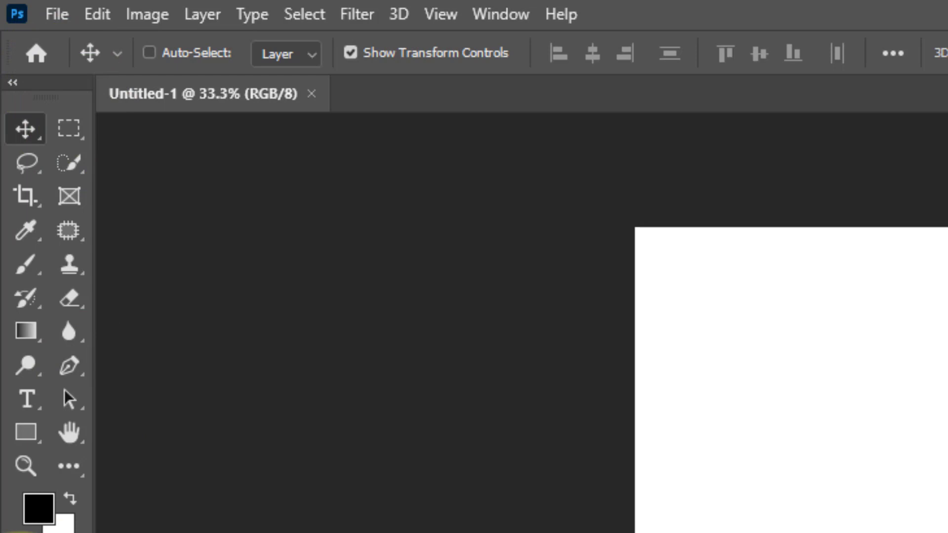
Step: Undock and close the toolbar, and restore it docked along the left edge of the workspace
{"action": "left_click_drag", "start_coordinate": [31, 82], "coordinate": [347, 243]}
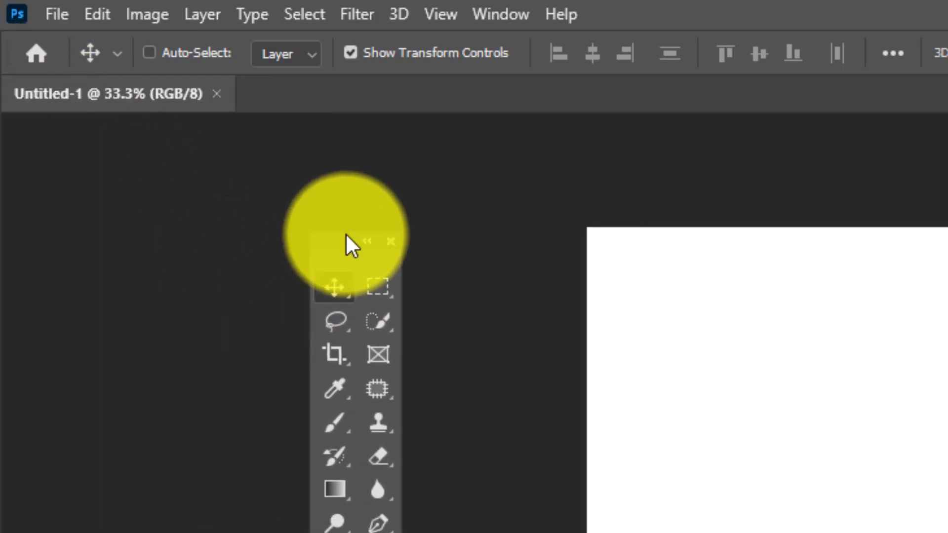
{"action": "left_click", "coordinate": [391, 241]}
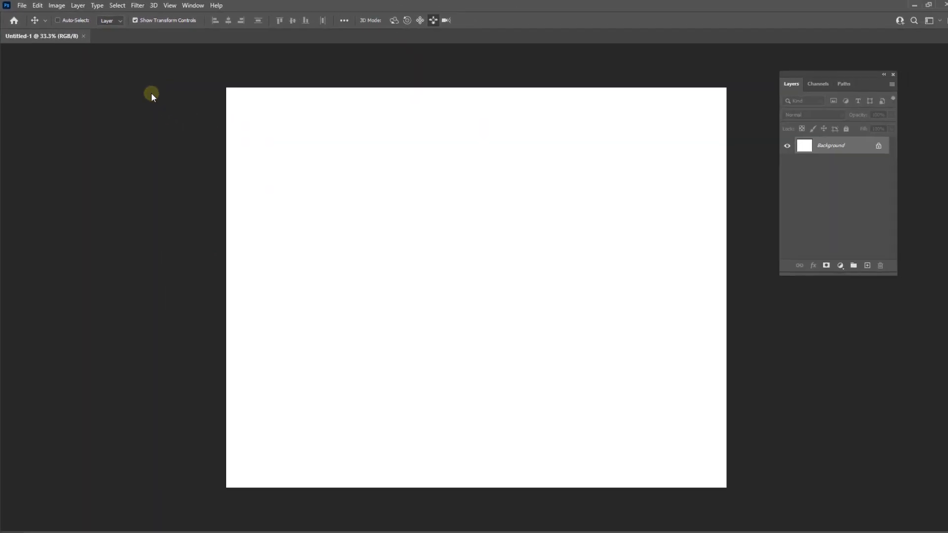
{"action": "left_click", "coordinate": [188, 6]}
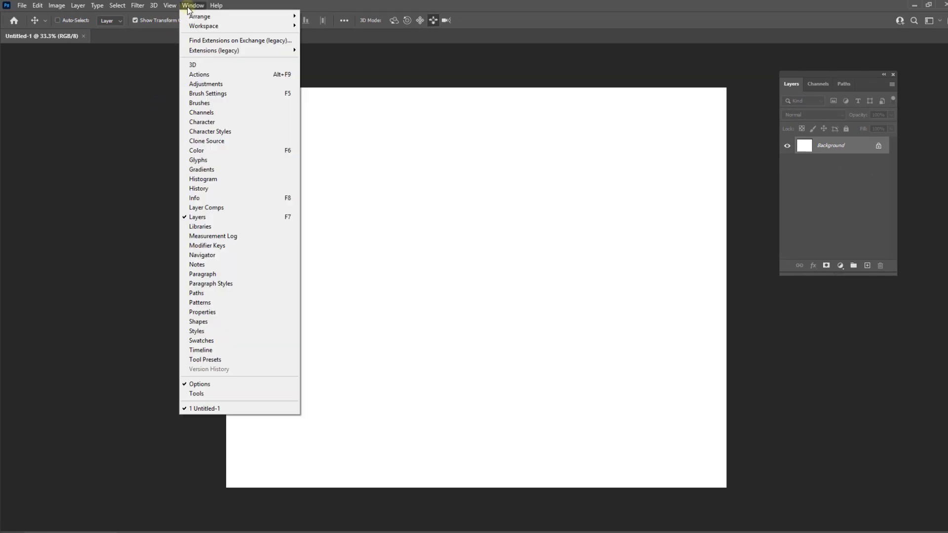
{"action": "left_click", "coordinate": [197, 393]}
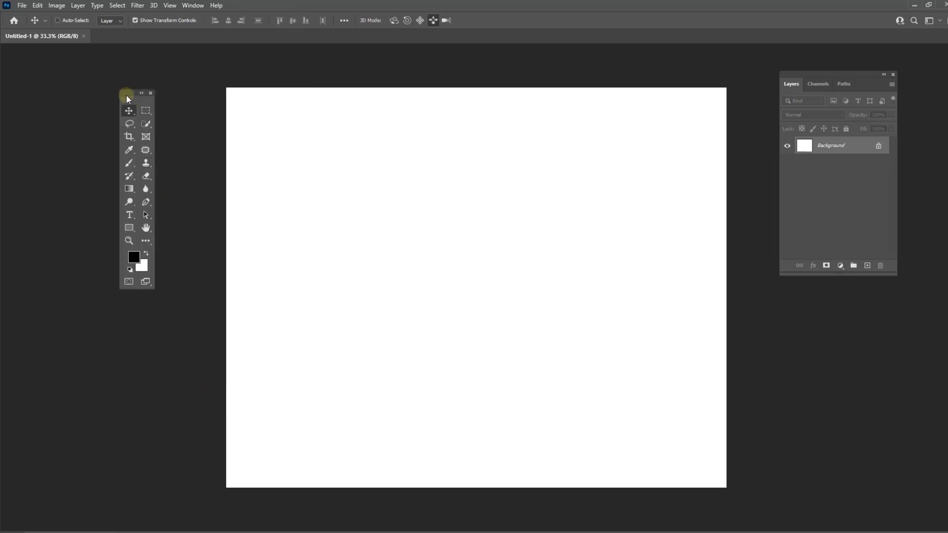
{"action": "left_click_drag", "start_coordinate": [128, 98], "coordinate": [6, 47]}
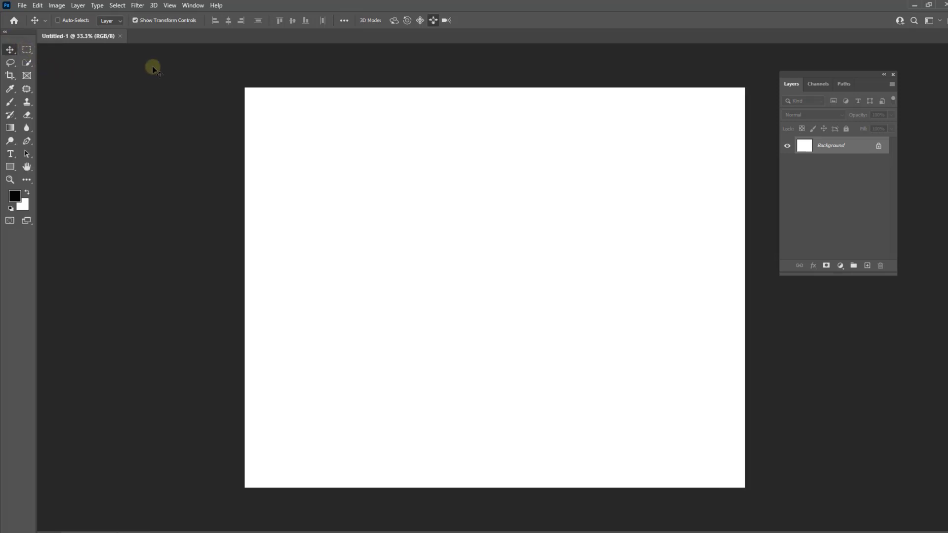
Step: Close and reopen the Layers panel, and place it floating to the right of the canvas
{"action": "left_click_drag", "start_coordinate": [849, 73], "coordinate": [834, 130]}
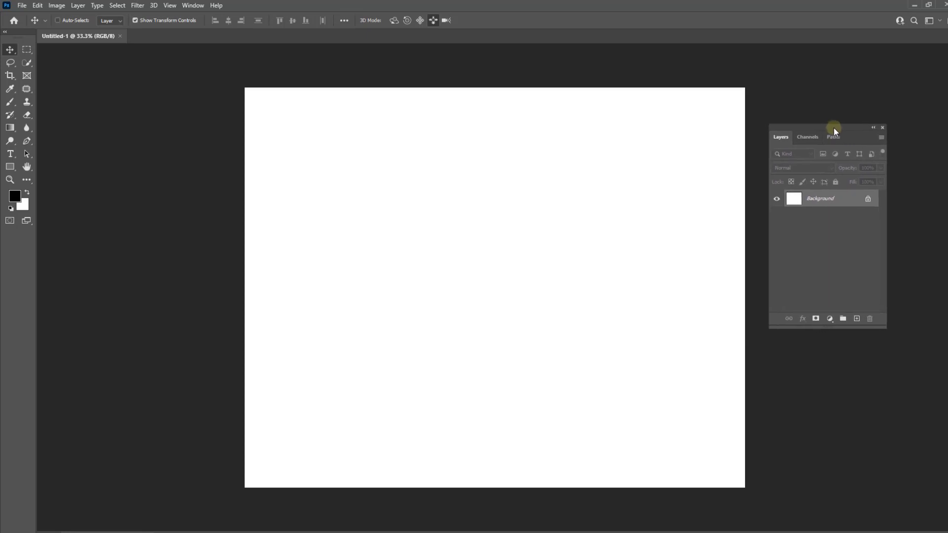
{"action": "left_click", "coordinate": [882, 128]}
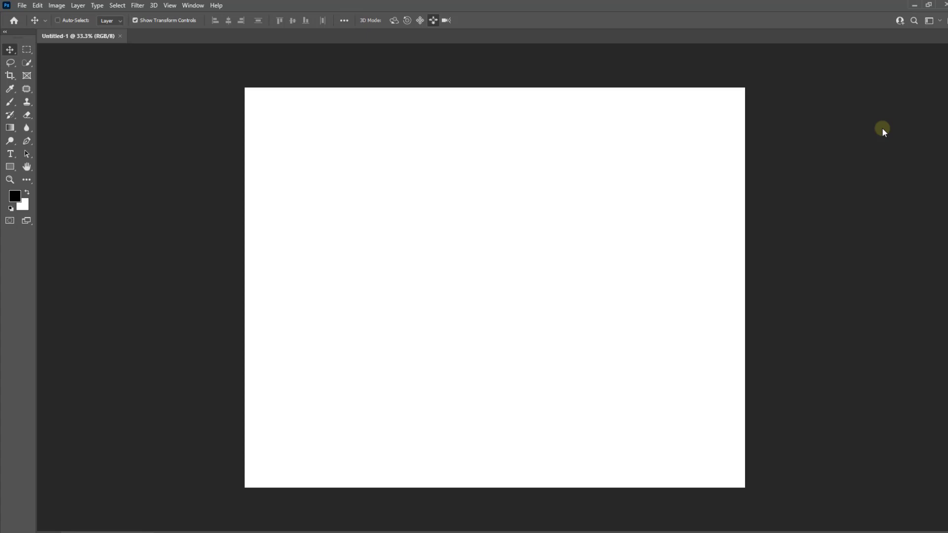
{"action": "key", "text": "F7"}
{"action": "left_click_drag", "start_coordinate": [827, 129], "coordinate": [855, 129]}
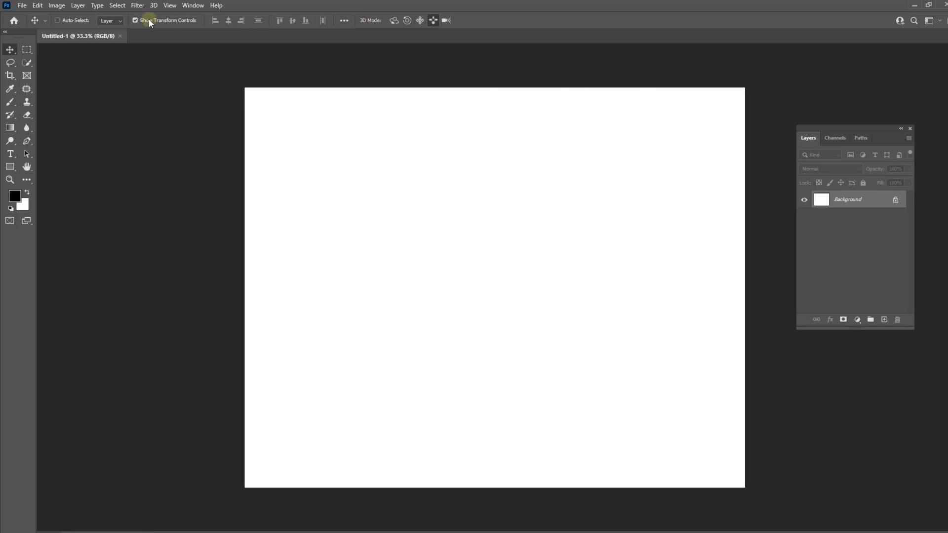
Step: Look over the available command groups, including File, Edit, Image and 3D, and review the File commands
{"action": "left_click", "coordinate": [18, 7]}
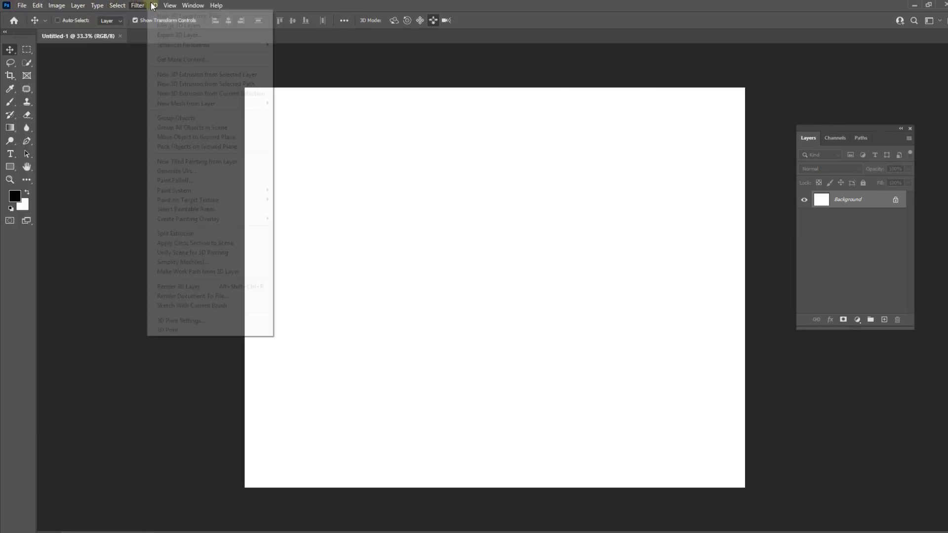
{"action": "mouse_move", "coordinate": [178, 6]}
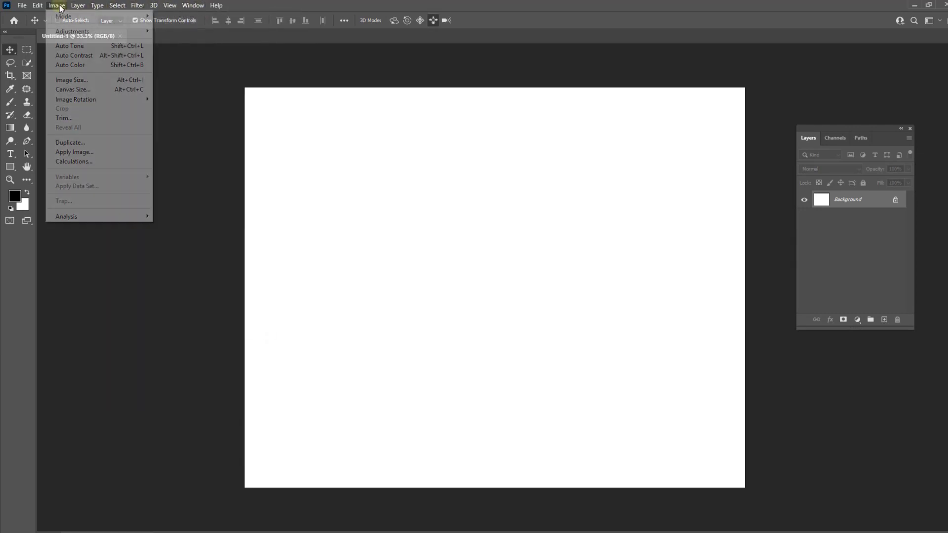
{"action": "mouse_move", "coordinate": [28, 7]}
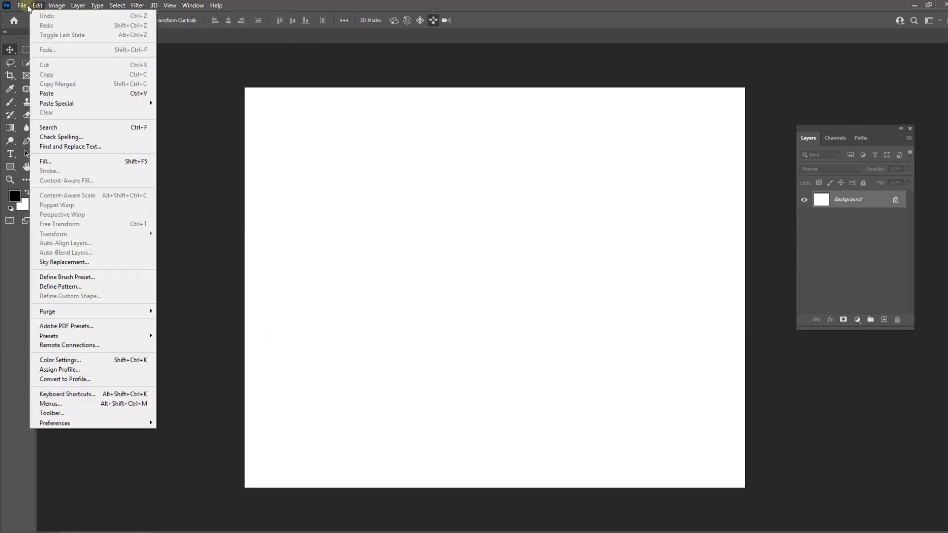
{"action": "left_click", "coordinate": [197, 60]}
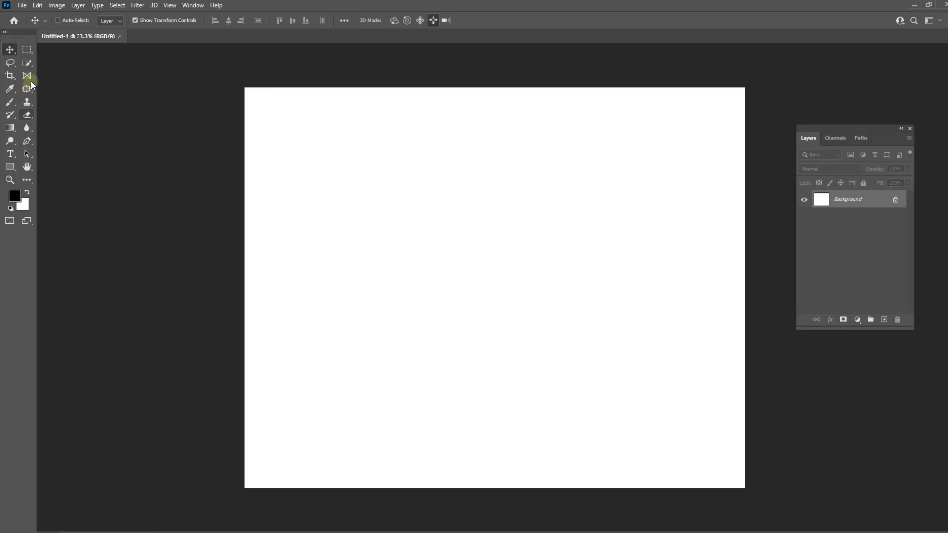
{"action": "left_click", "coordinate": [22, 5]}
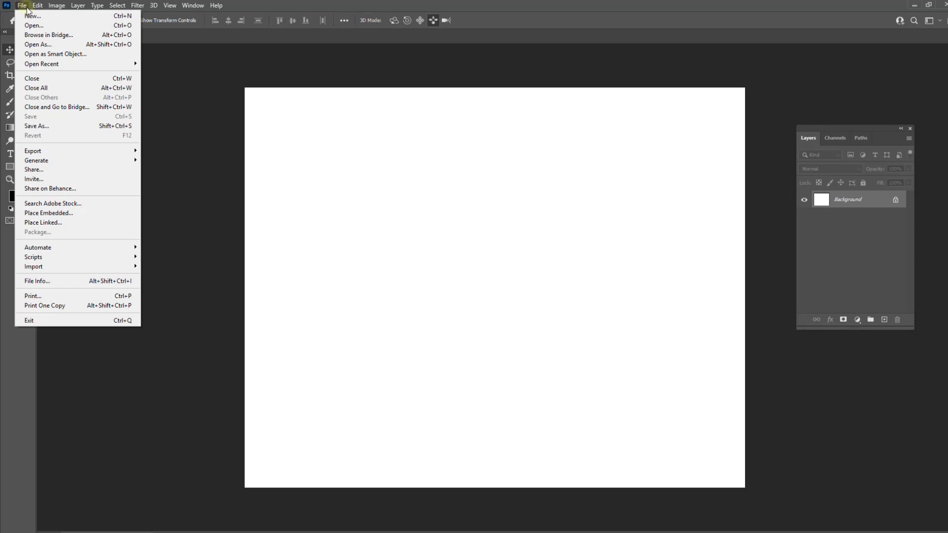
{"action": "left_click", "coordinate": [27, 8]}
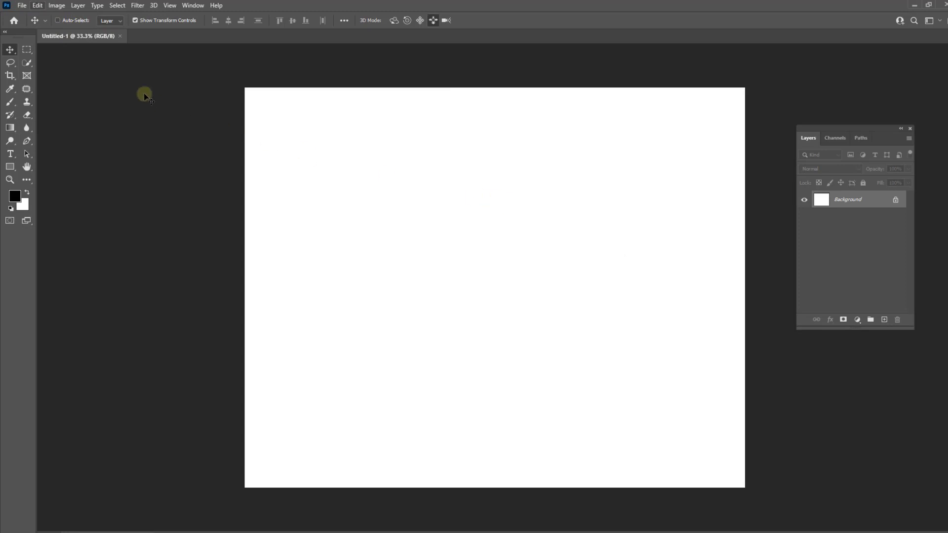
{"action": "left_click", "coordinate": [22, 6]}
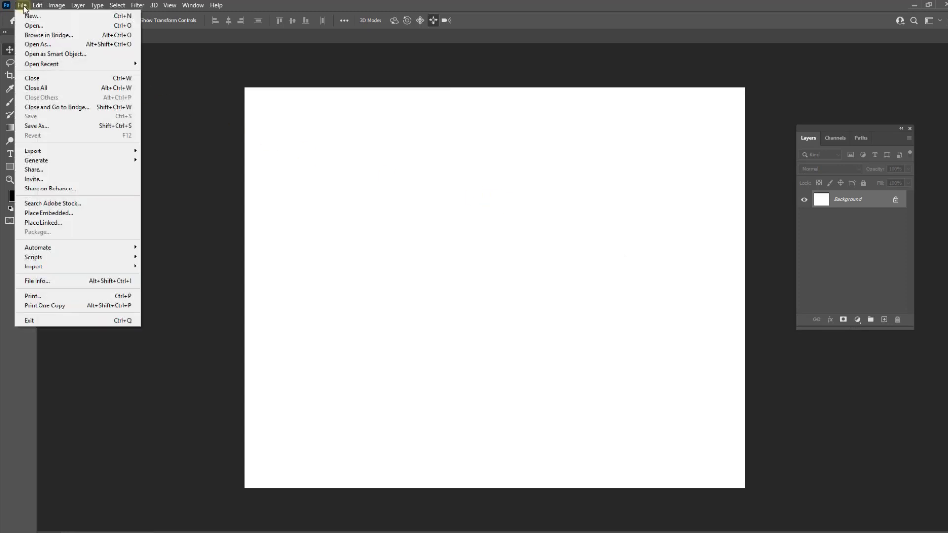
{"action": "left_click", "coordinate": [22, 6]}
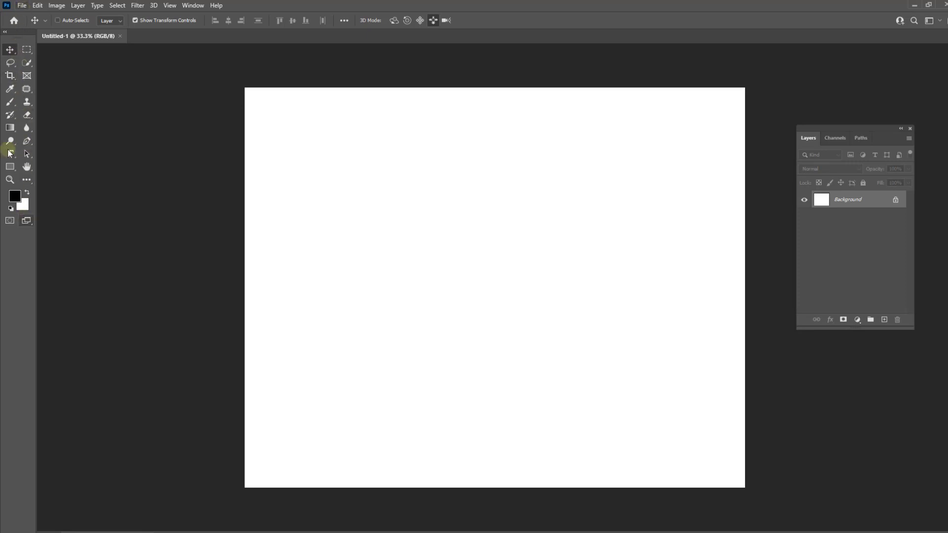
Step: Open the image 47 from the Wallpaper folder on New Volume (I:), browsing the files as thumbnails
{"action": "left_click", "coordinate": [24, 6]}
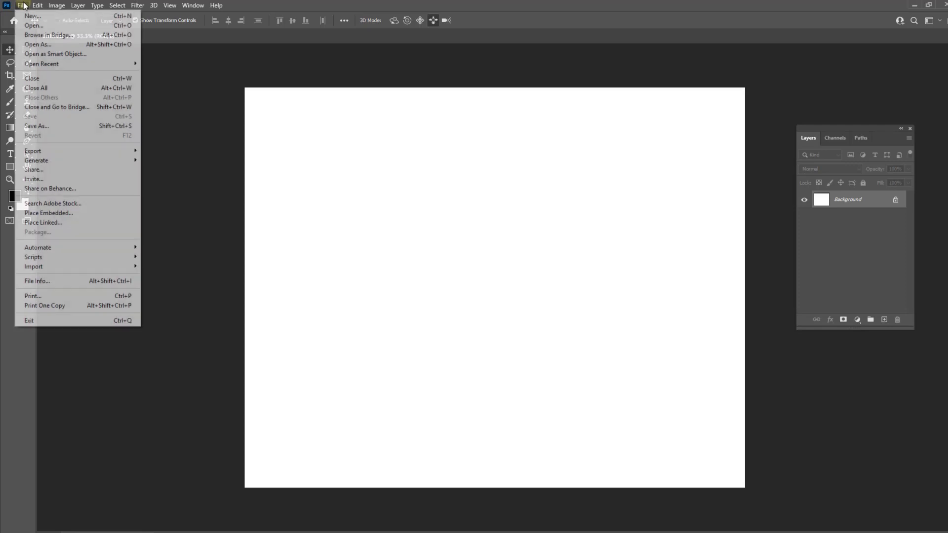
{"action": "left_click", "coordinate": [29, 25]}
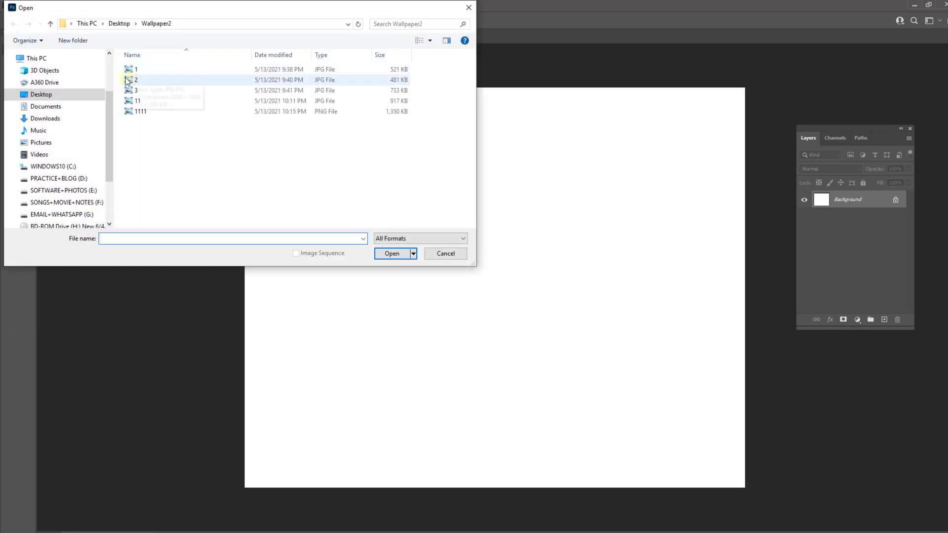
{"action": "left_click_drag", "start_coordinate": [109, 158], "coordinate": [110, 206]}
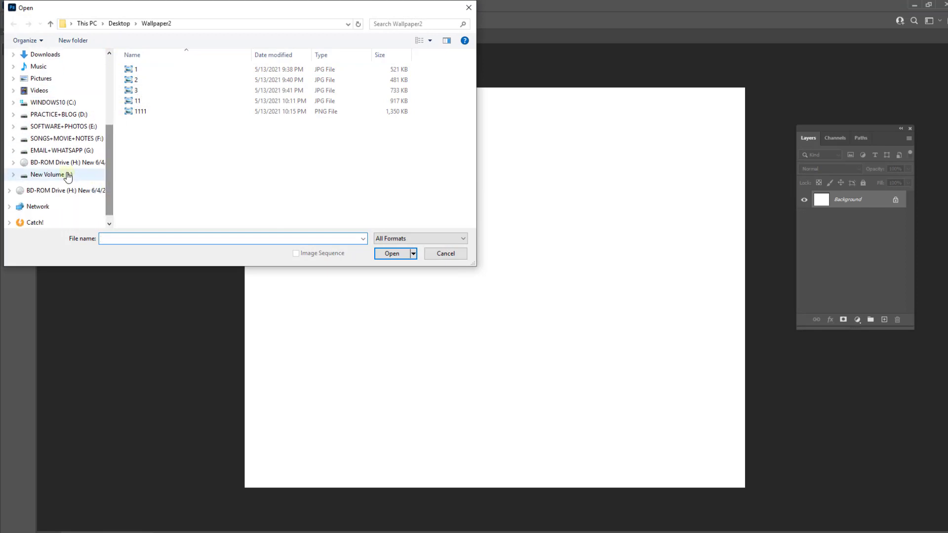
{"action": "left_click", "coordinate": [67, 174]}
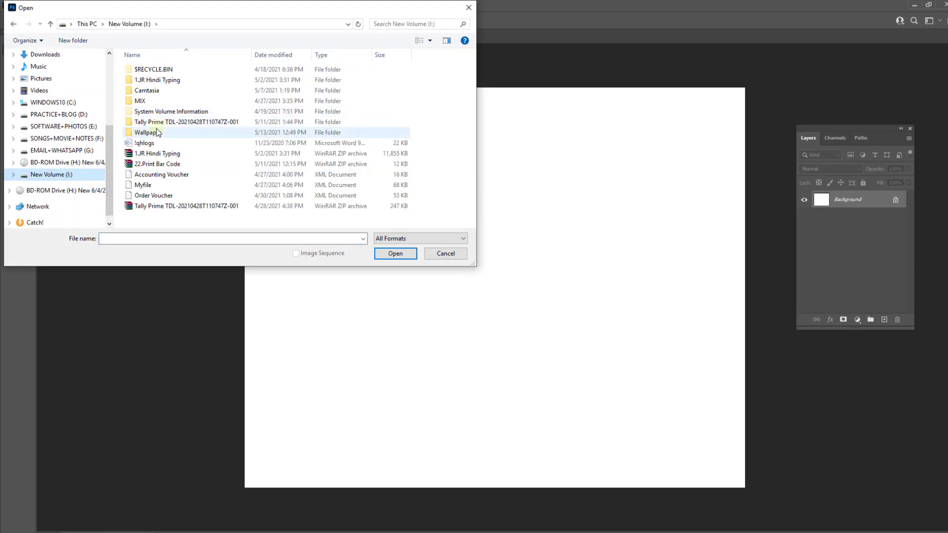
{"action": "double_click", "coordinate": [226, 132]}
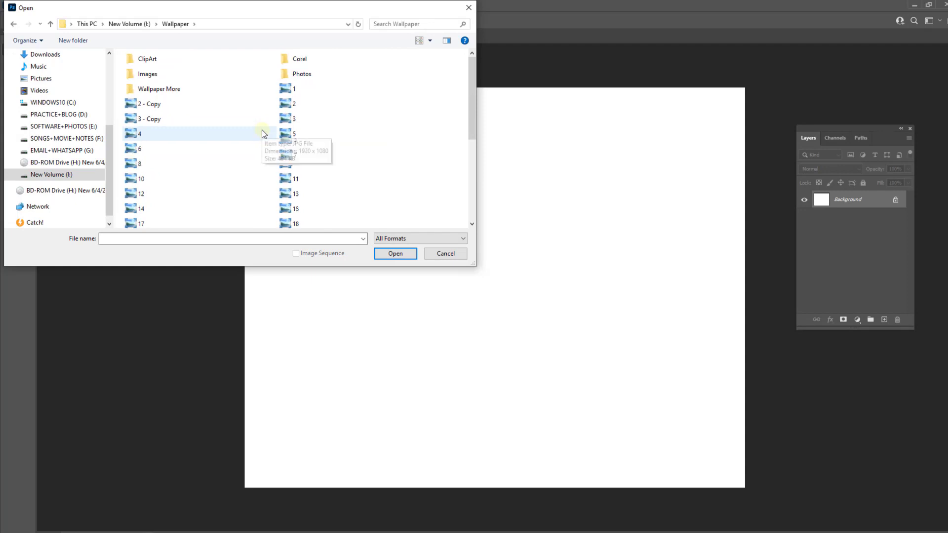
{"action": "scroll", "coordinate": [262, 132], "scroll_direction": "up", "scroll_amount": 2}
{"action": "scroll", "coordinate": [262, 133], "scroll_direction": "up", "scroll_amount": 4}
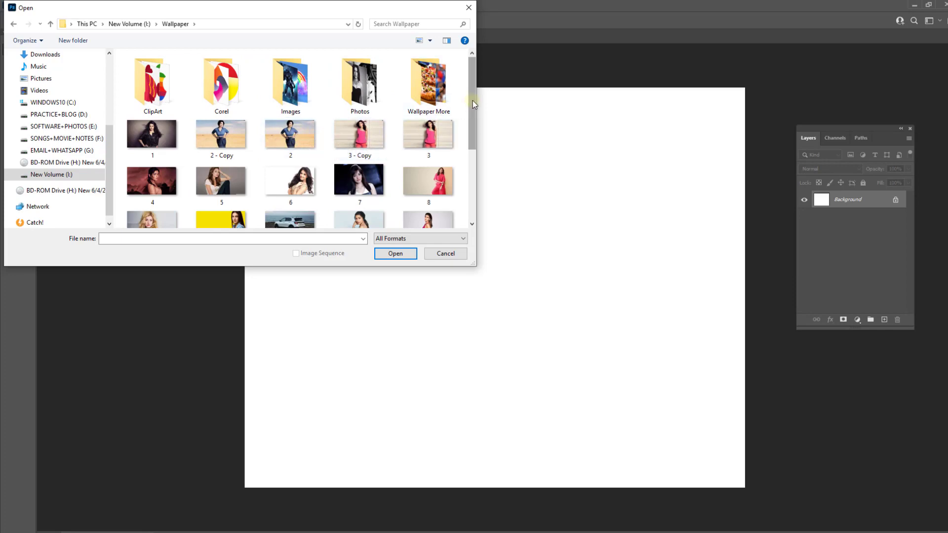
{"action": "left_click_drag", "start_coordinate": [473, 100], "coordinate": [478, 224]}
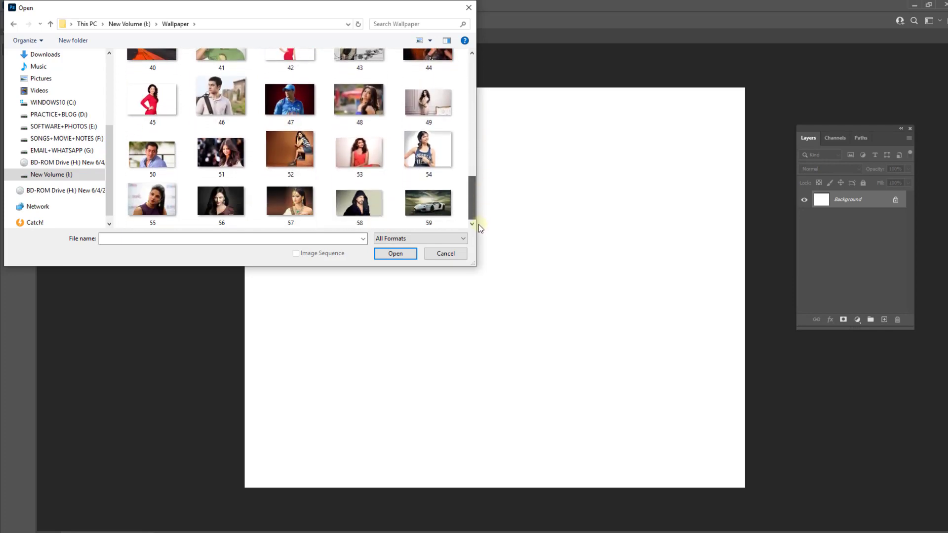
{"action": "double_click", "coordinate": [304, 103]}
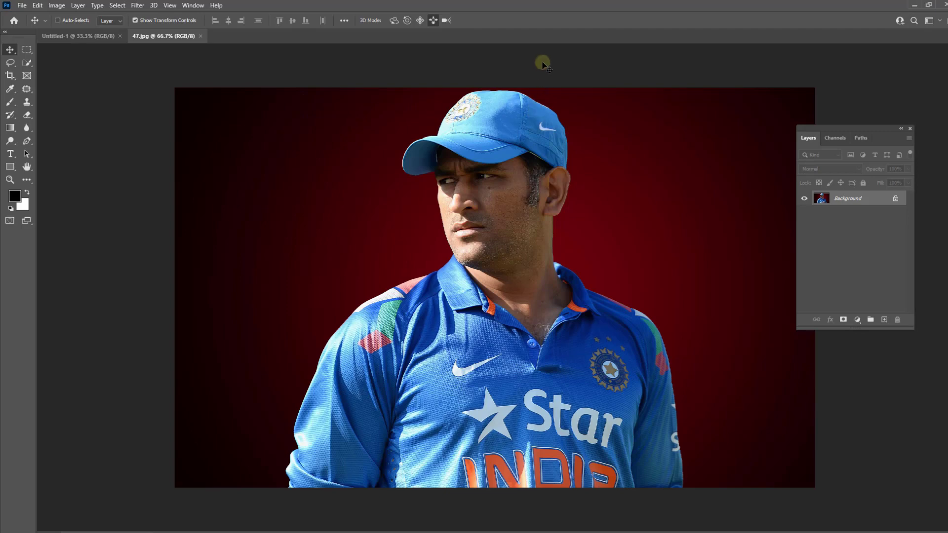
Step: Shift the floating Layers panel slightly up and to the left, and unlock the image's Background layer
{"action": "left_click", "coordinate": [867, 203]}
{"action": "left_click_drag", "start_coordinate": [837, 128], "coordinate": [821, 112]}
{"action": "left_click", "coordinate": [798, 169]}
{"action": "left_click", "coordinate": [799, 85]}
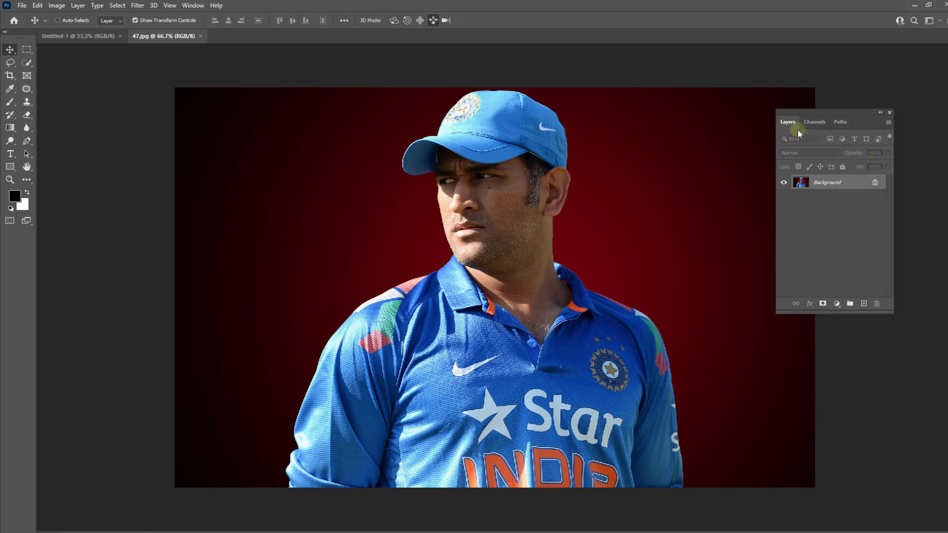
{"action": "left_click", "coordinate": [875, 183]}
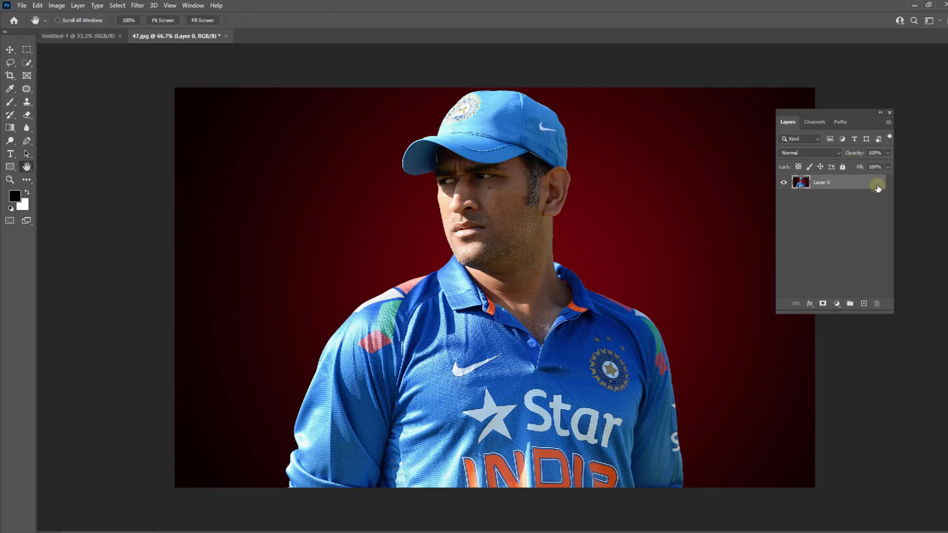
{"action": "double_click", "coordinate": [875, 184]}
{"action": "left_click", "coordinate": [634, 108]}
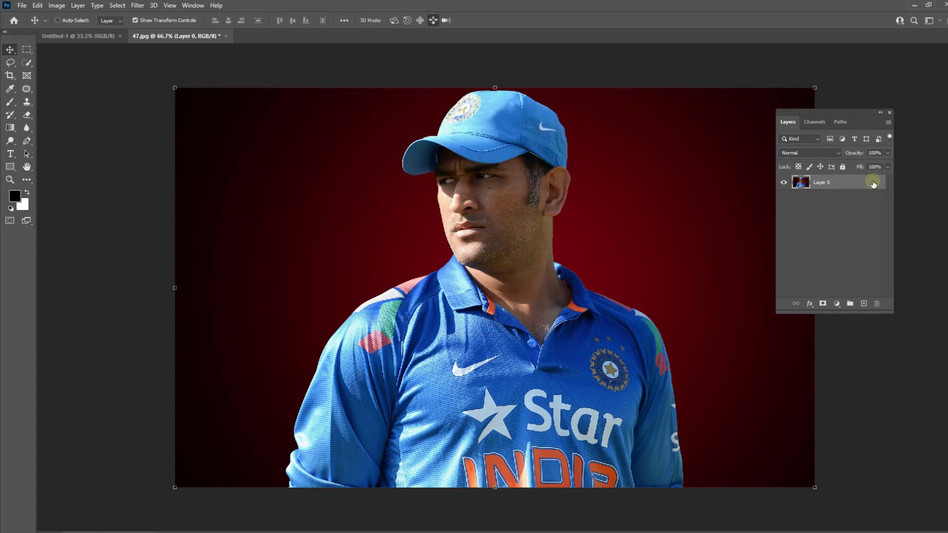
Step: Try lowering the image layer's opacity to about 55%, and return it to 100%
{"action": "left_click", "coordinate": [888, 153]}
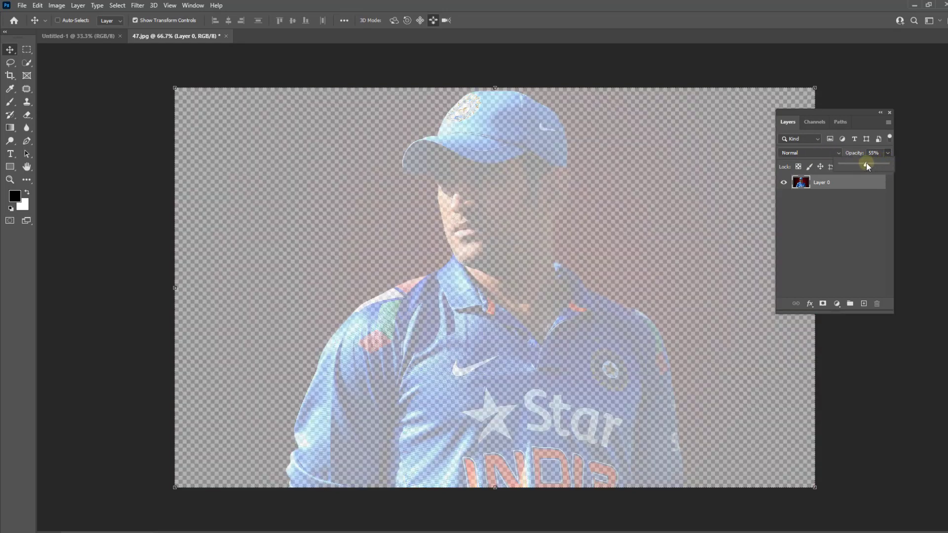
{"action": "left_click_drag", "start_coordinate": [865, 163], "coordinate": [888, 173]}
{"action": "left_click", "coordinate": [871, 209]}
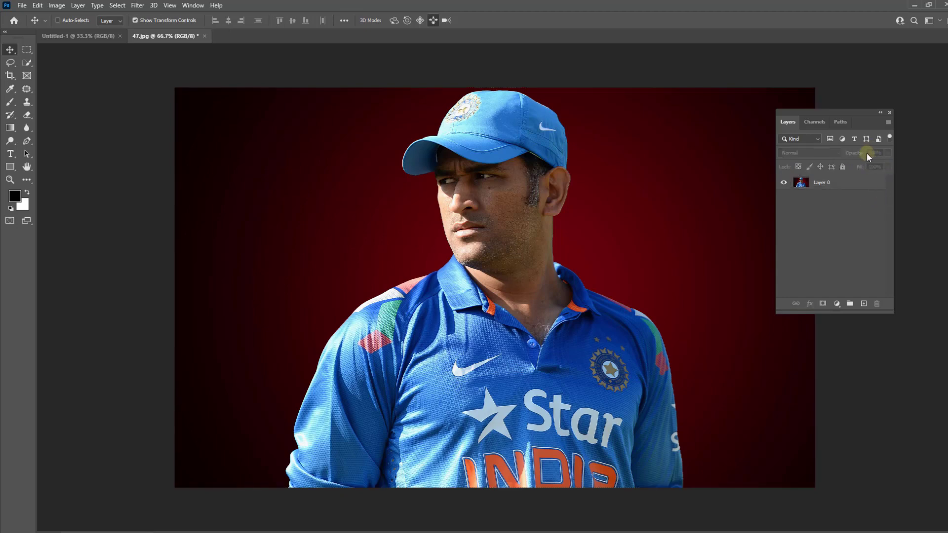
Step: Try lowering the image layer's fill, return it to 100%, and reselect the layer
{"action": "left_click", "coordinate": [850, 182]}
{"action": "left_click", "coordinate": [888, 167]}
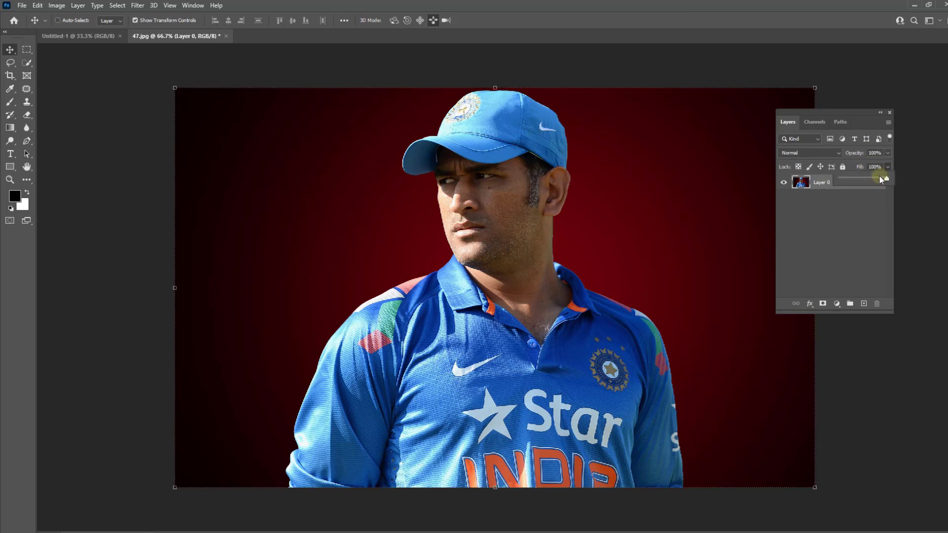
{"action": "left_click_drag", "start_coordinate": [879, 176], "coordinate": [891, 179]}
{"action": "left_click", "coordinate": [867, 197]}
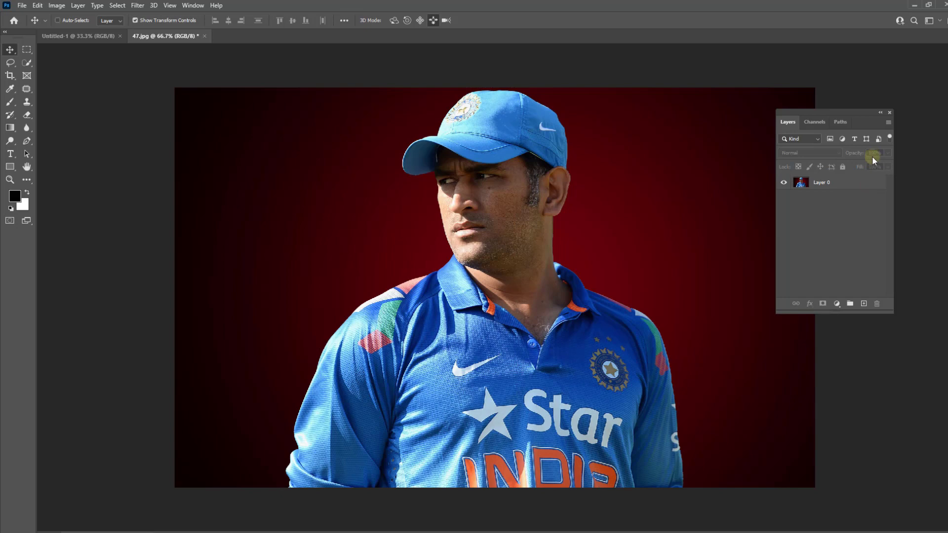
{"action": "left_click", "coordinate": [829, 185]}
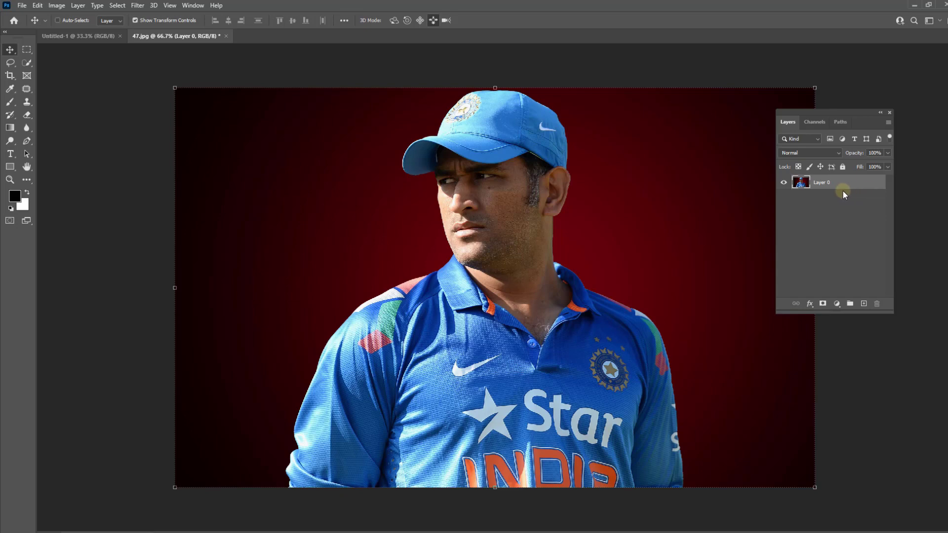
Step: Draw an ellipse about 325 px wide and 293 px high on the dark background left of the player's head
{"action": "left_click", "coordinate": [11, 167]}
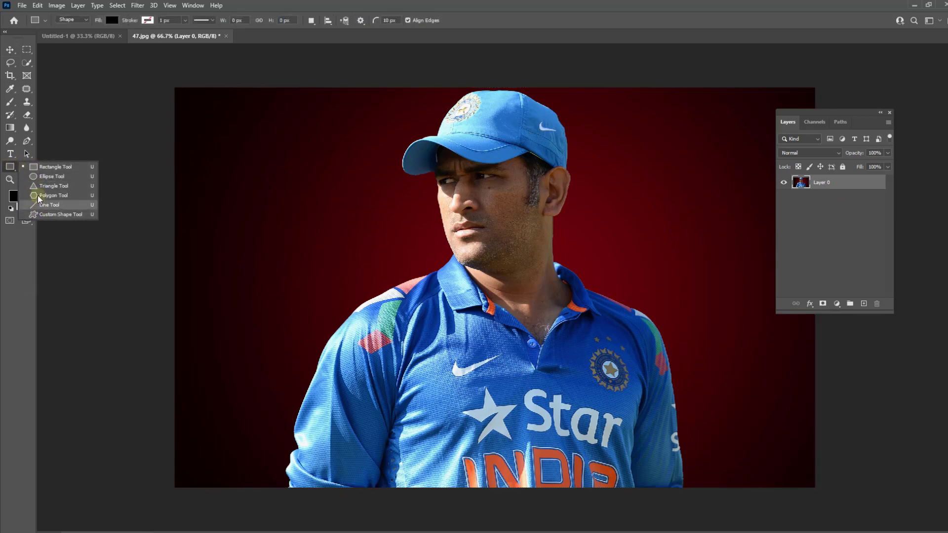
{"action": "left_click", "coordinate": [7, 168]}
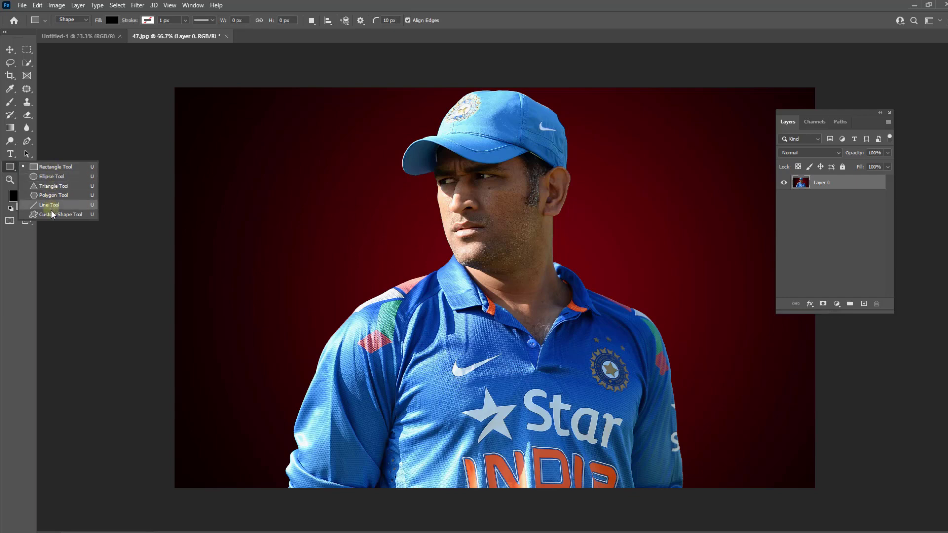
{"action": "left_click", "coordinate": [49, 178]}
{"action": "left_click_drag", "start_coordinate": [209, 138], "coordinate": [318, 236]}
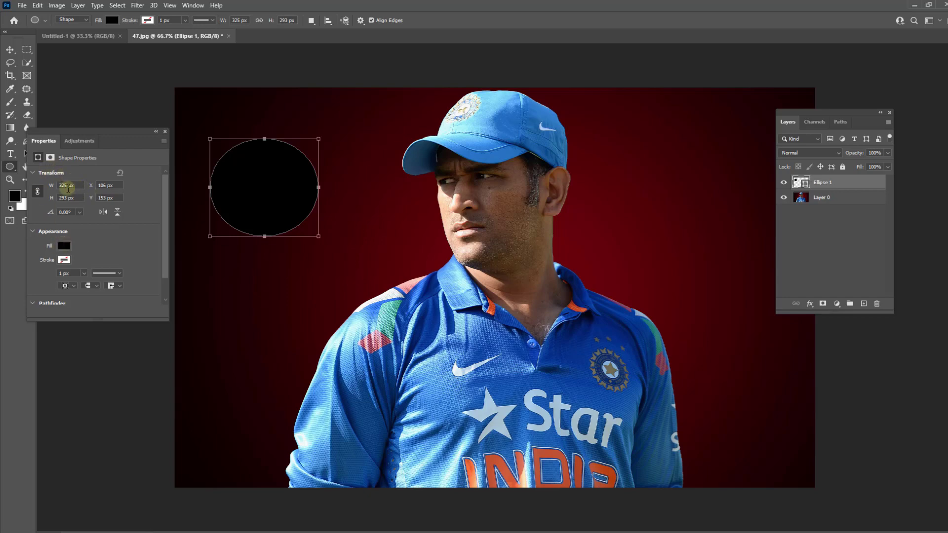
Step: Give the ellipse a dashed stroke with a width of 8.92 px
{"action": "left_click", "coordinate": [84, 273]}
{"action": "left_click_drag", "start_coordinate": [86, 284], "coordinate": [91, 285]}
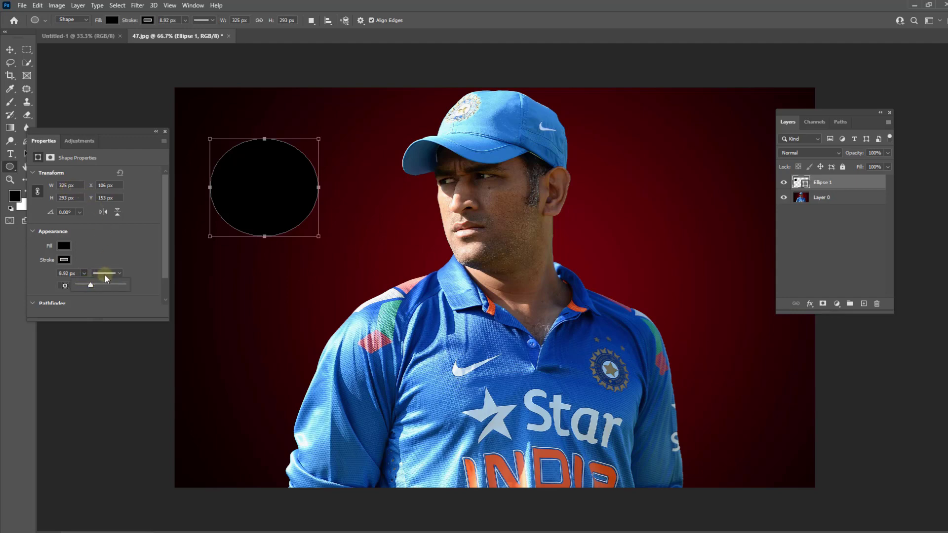
{"action": "left_click", "coordinate": [104, 274]}
{"action": "left_click", "coordinate": [103, 320]}
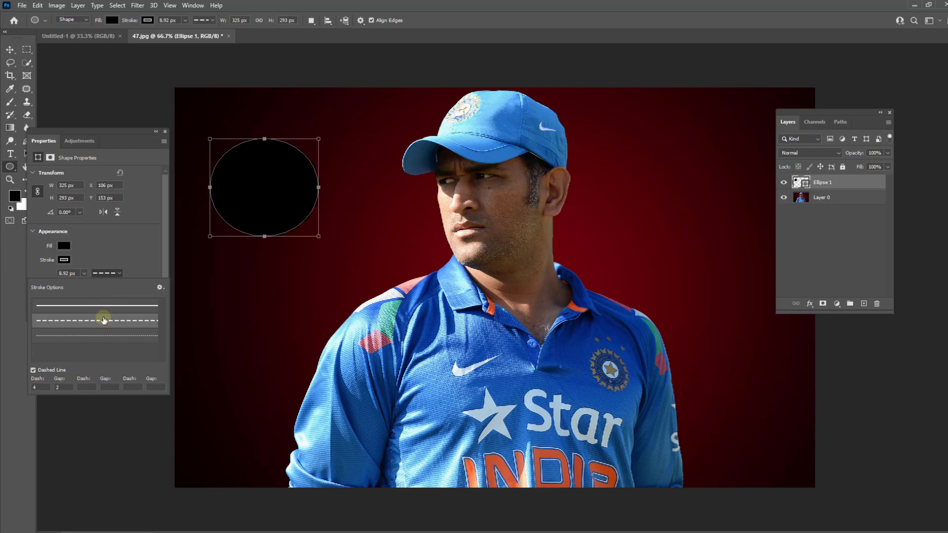
{"action": "left_click", "coordinate": [122, 233]}
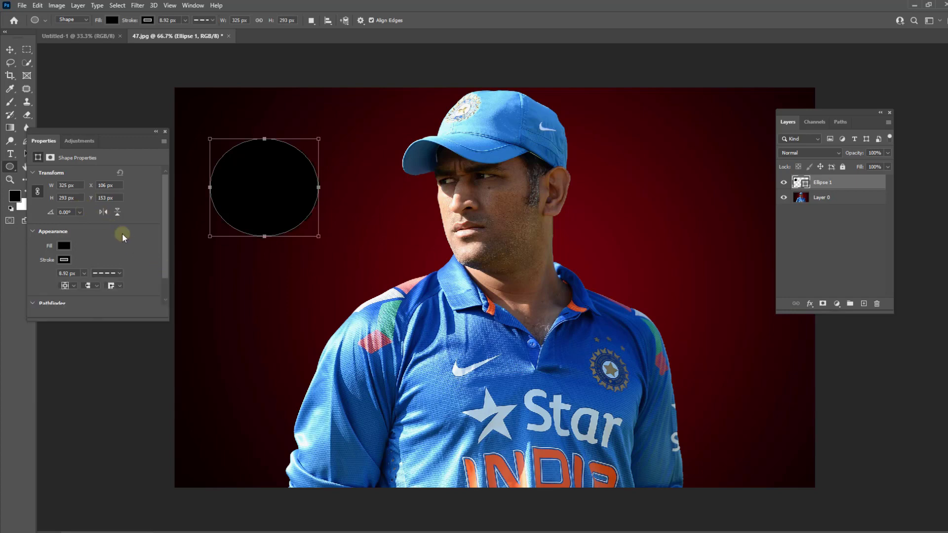
Step: Try several recently used fill colors on the ellipse and settle on yellow
{"action": "left_click", "coordinate": [66, 245]}
{"action": "left_click", "coordinate": [76, 299]}
{"action": "left_click", "coordinate": [85, 300]}
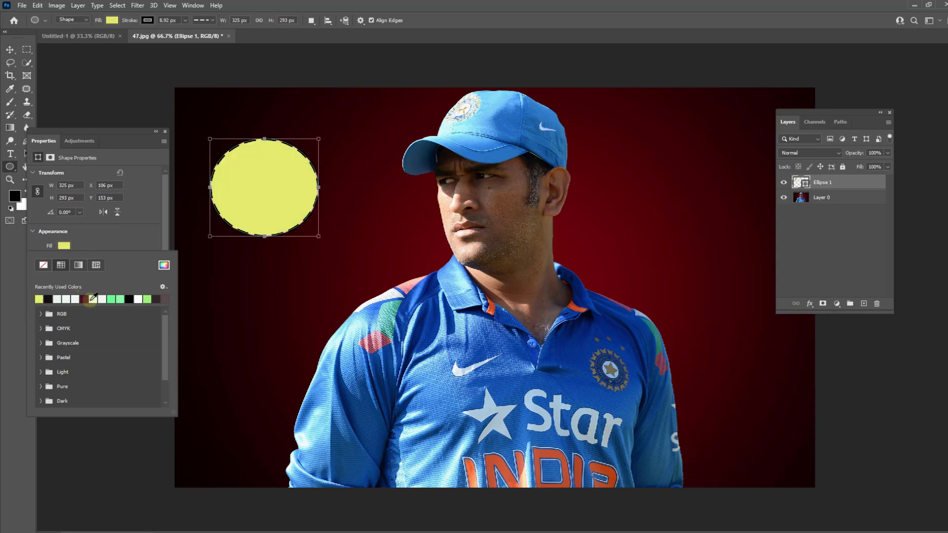
{"action": "left_click", "coordinate": [101, 299]}
{"action": "left_click", "coordinate": [112, 299]}
{"action": "left_click", "coordinate": [123, 299]}
{"action": "left_click", "coordinate": [129, 299]}
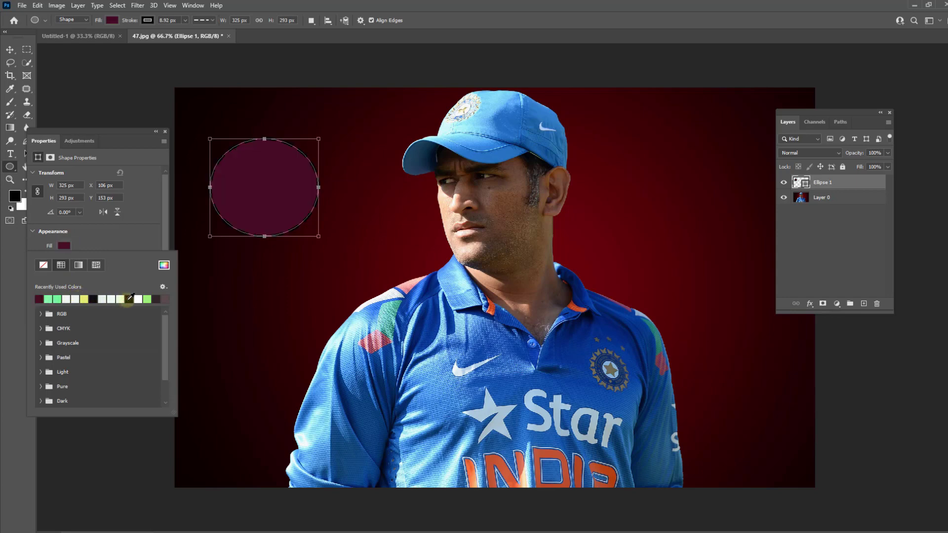
{"action": "left_click", "coordinate": [110, 299]}
{"action": "left_click", "coordinate": [101, 300]}
{"action": "left_click", "coordinate": [110, 300]}
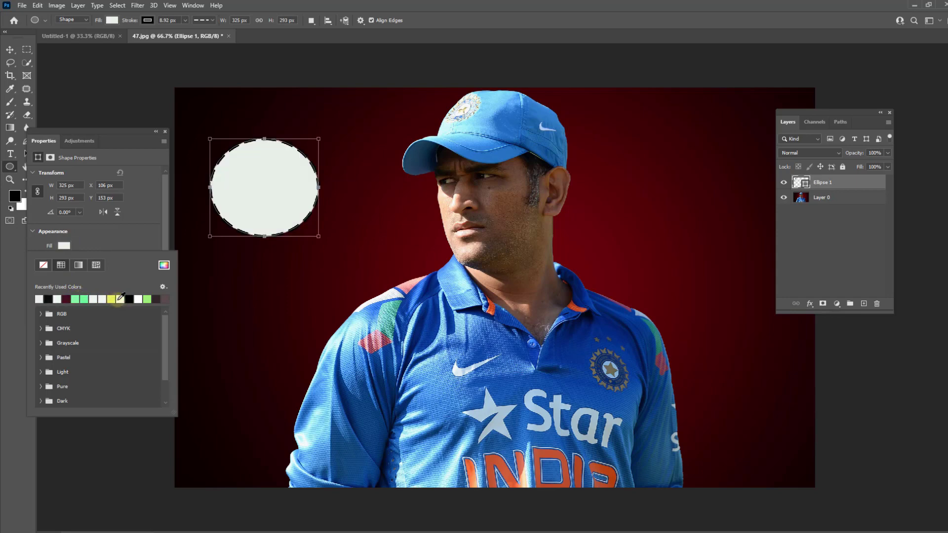
{"action": "left_click", "coordinate": [120, 299]}
{"action": "left_click", "coordinate": [130, 299]}
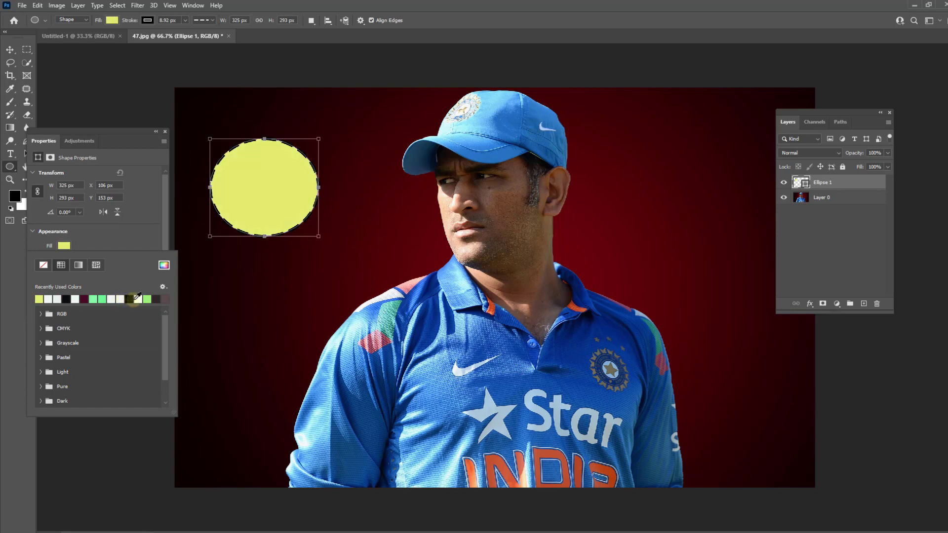
Step: Create a second 325 × 293 px ellipse, close the shape properties, and move it right of the player's head, level with the first
{"action": "left_click", "coordinate": [233, 280]}
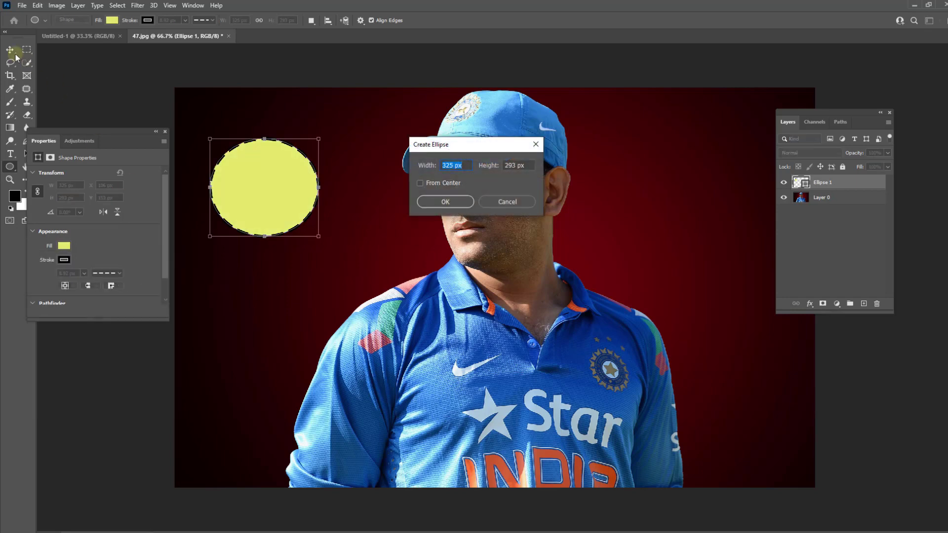
{"action": "left_click", "coordinate": [446, 202]}
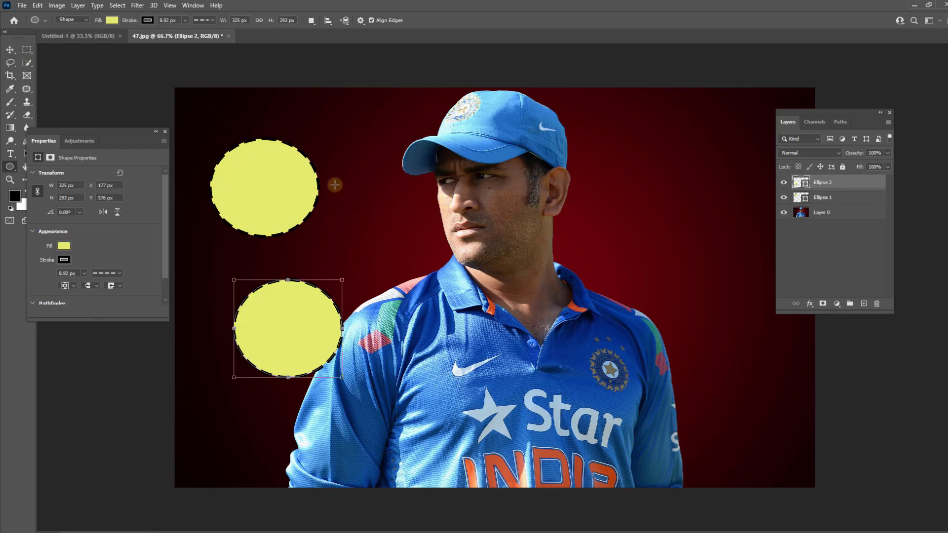
{"action": "key", "text": "v"}
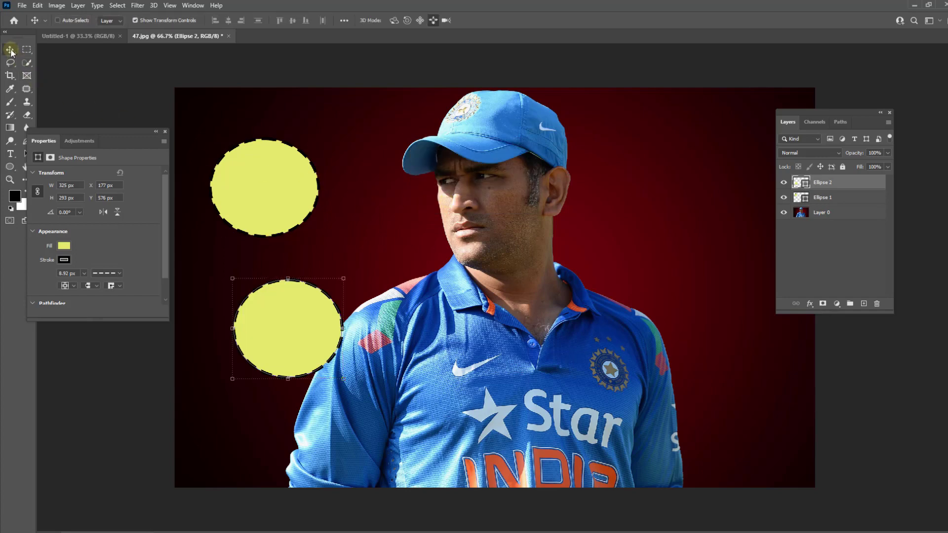
{"action": "left_click", "coordinate": [167, 132]}
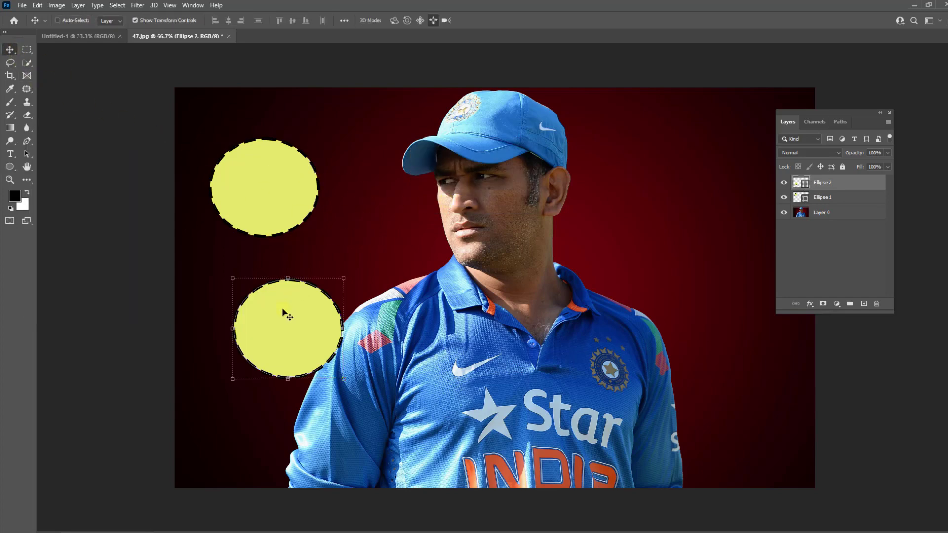
{"action": "left_click_drag", "start_coordinate": [286, 313], "coordinate": [702, 172]}
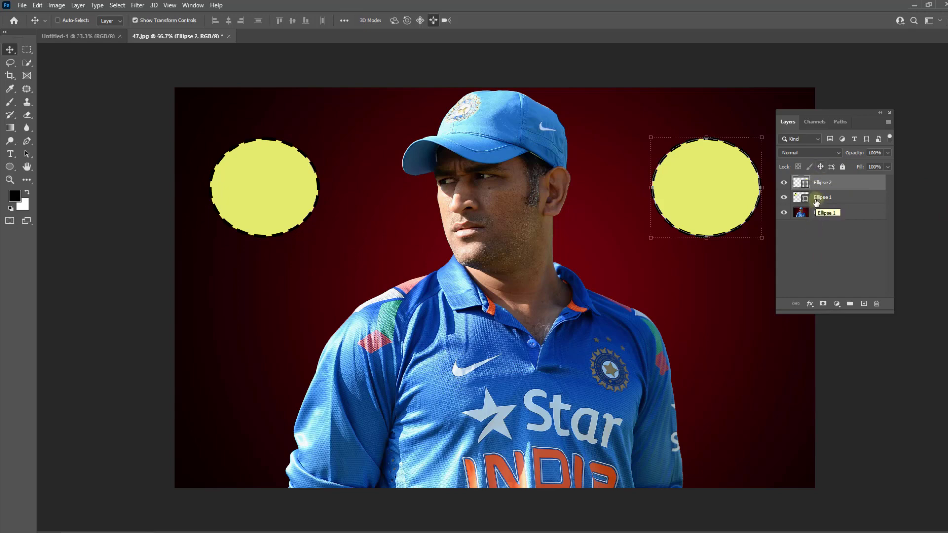
Step: Hide the Ellipse 2 and Ellipse 1 layers, and show both again
{"action": "left_click", "coordinate": [784, 183]}
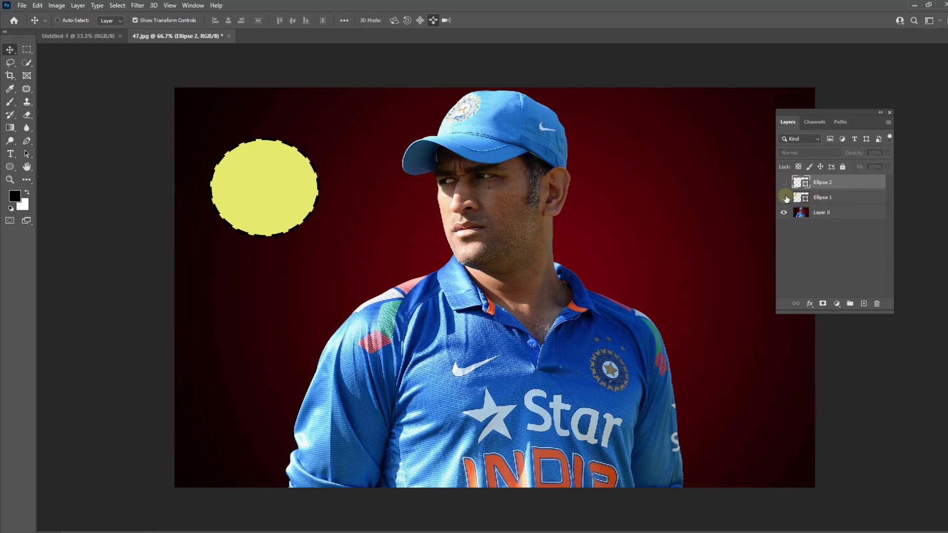
{"action": "left_click", "coordinate": [785, 197]}
{"action": "left_click", "coordinate": [785, 197]}
{"action": "left_click", "coordinate": [784, 182]}
Step: Delete the Ellipse 2 layer and the Ellipse 1 layer, confirming each deletion, and keep only the photo layer
{"action": "right_click", "coordinate": [835, 185]}
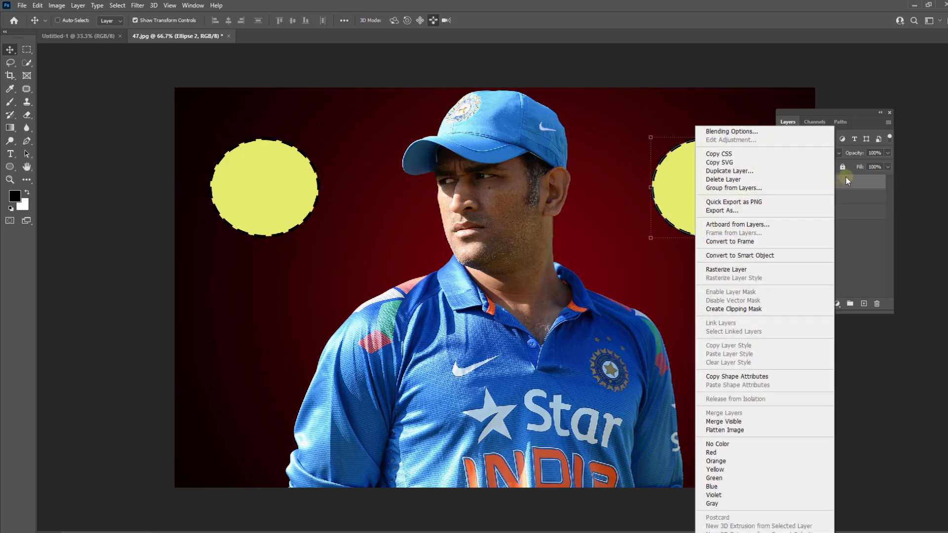
{"action": "left_click", "coordinate": [845, 176]}
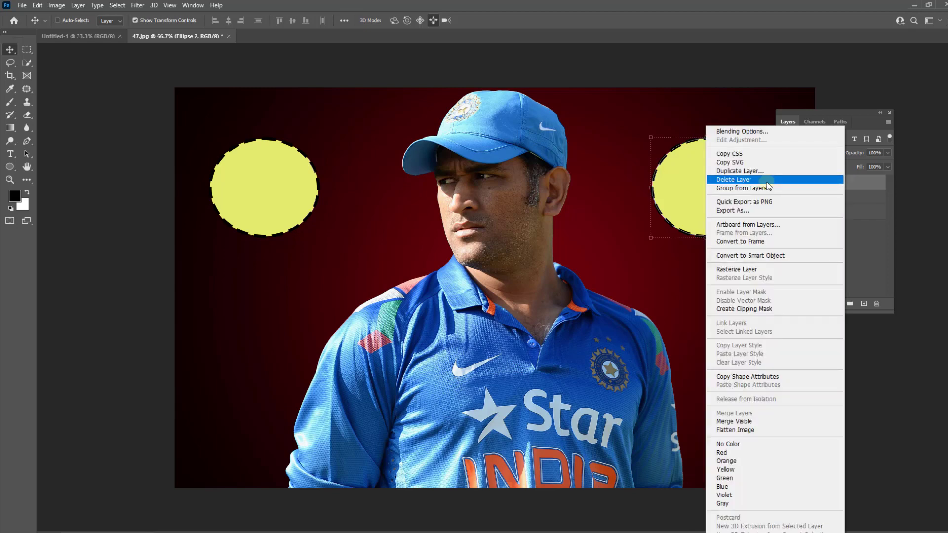
{"action": "left_click", "coordinate": [768, 179]}
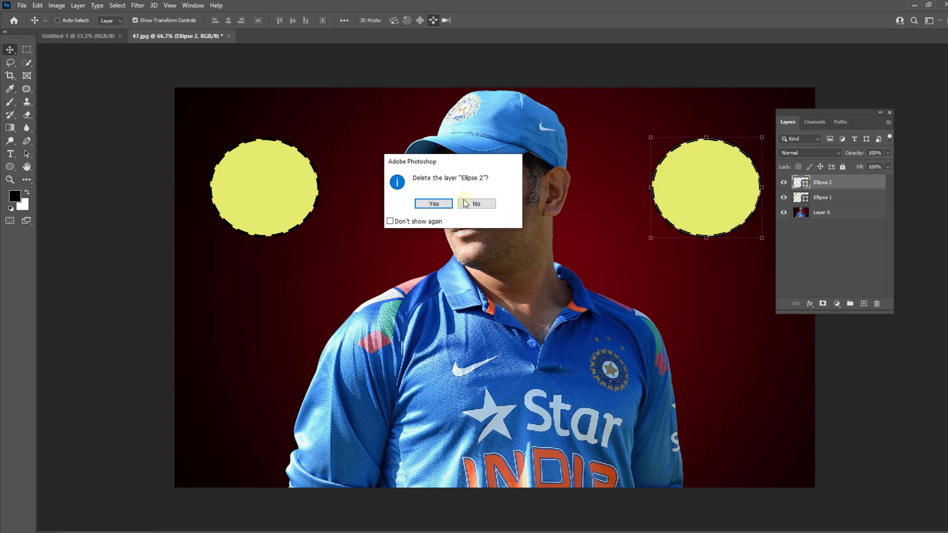
{"action": "left_click", "coordinate": [433, 204]}
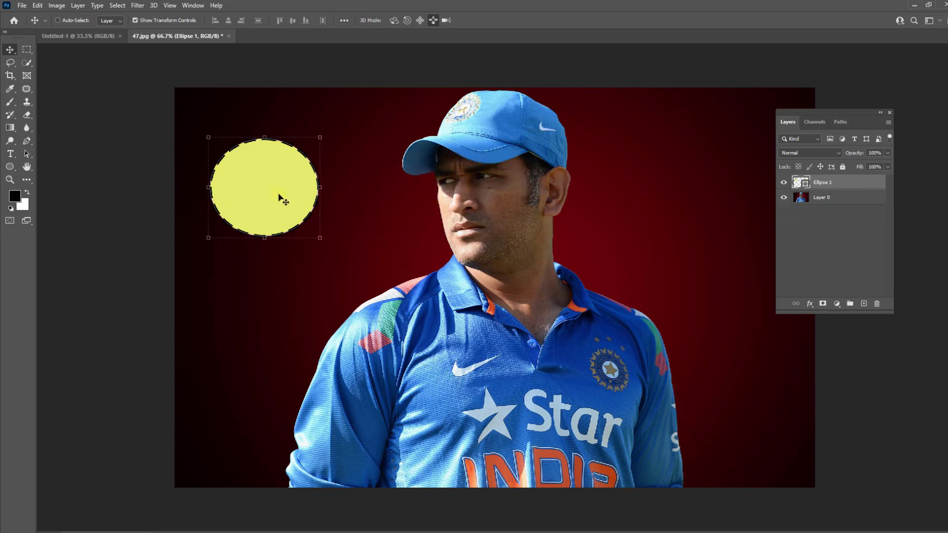
{"action": "right_click", "coordinate": [843, 187]}
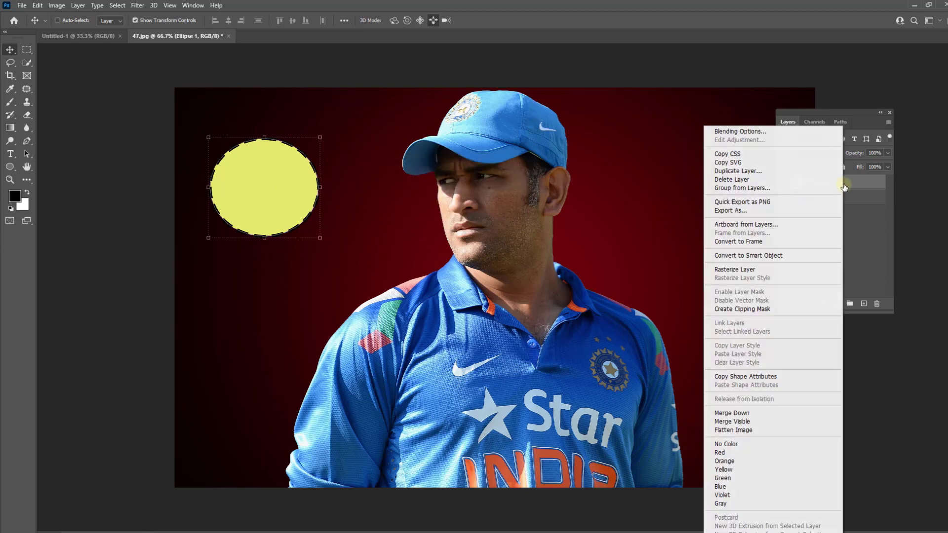
{"action": "left_click", "coordinate": [749, 178]}
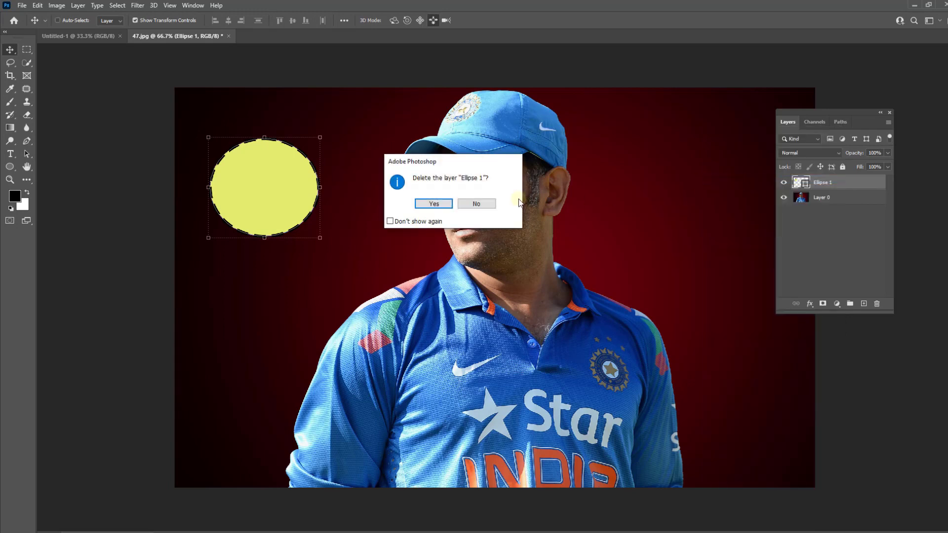
{"action": "left_click", "coordinate": [433, 205]}
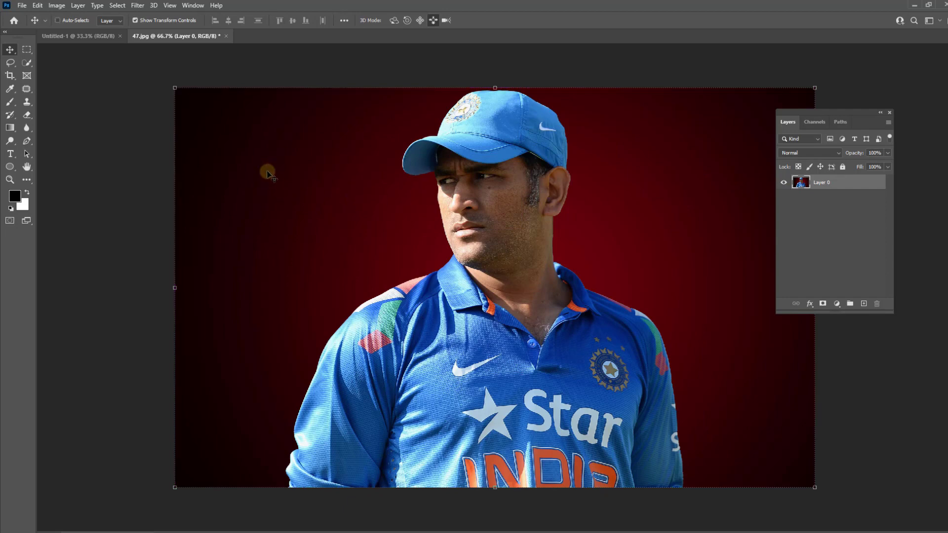
{"action": "left_click", "coordinate": [22, 7]}
{"action": "mouse_move", "coordinate": [137, 6]}
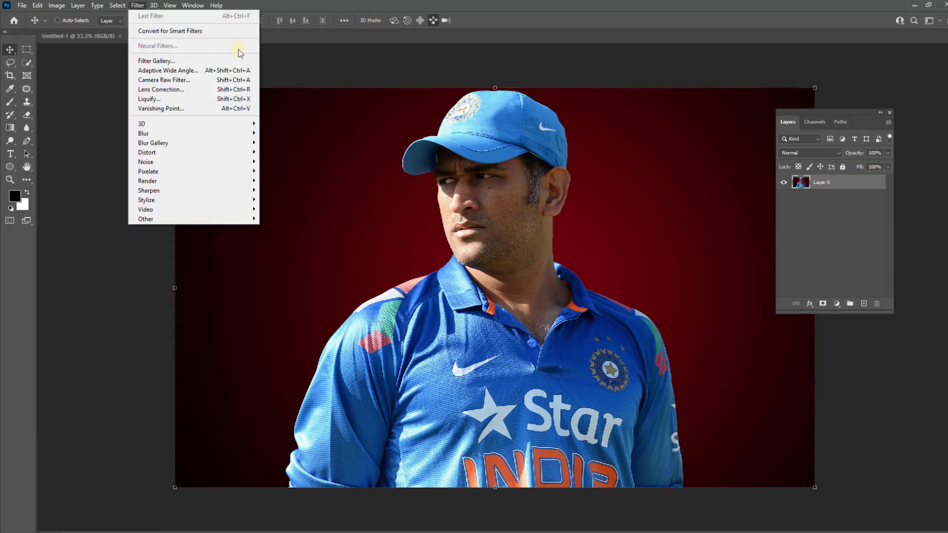
{"action": "left_click", "coordinate": [312, 61]}
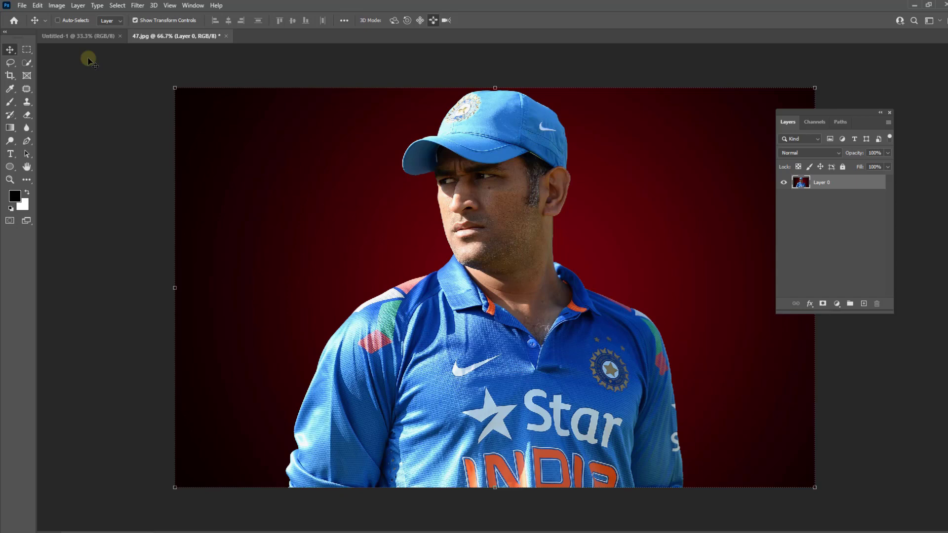
Step: Show the tool variants grouped with the Move tool
{"action": "right_click", "coordinate": [8, 50]}
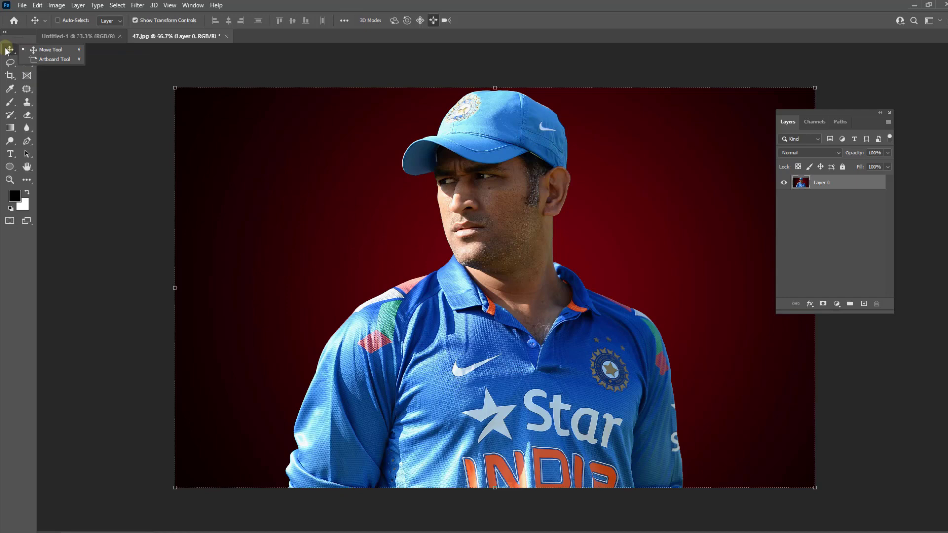